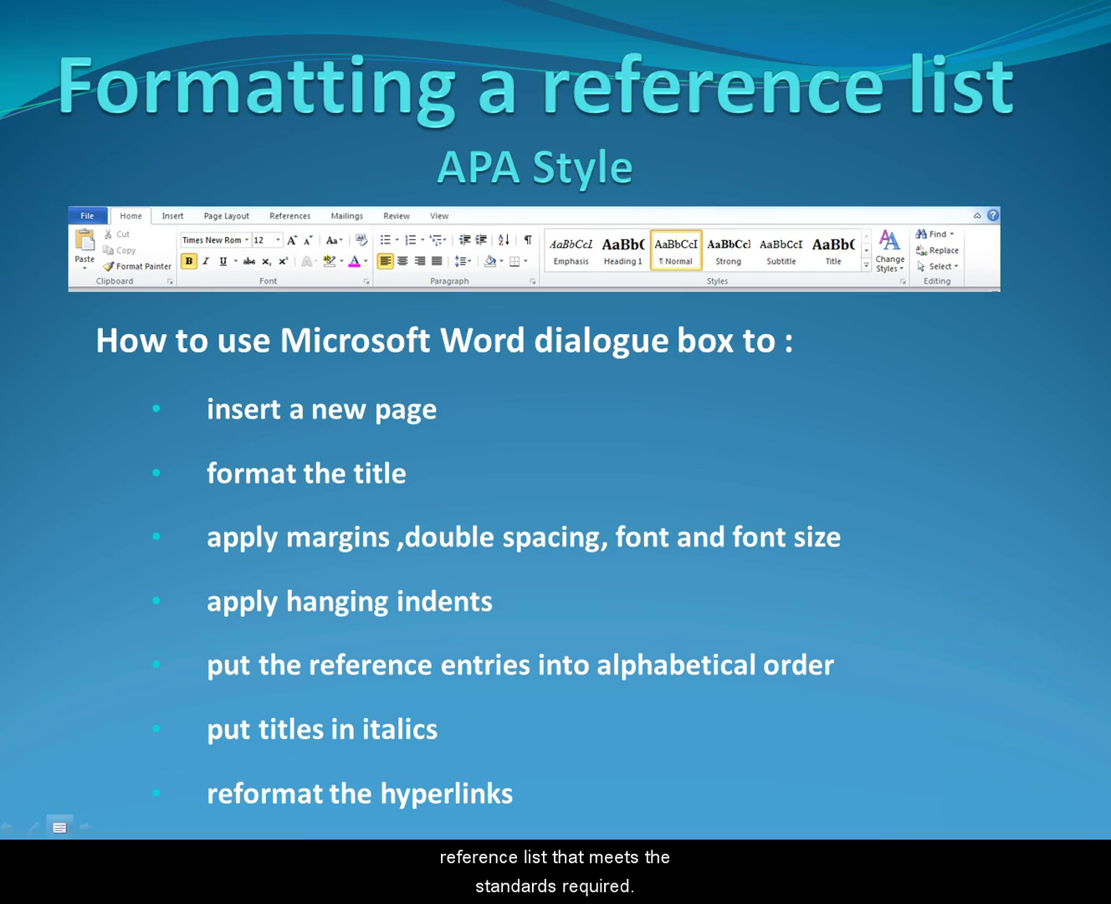
Switch to the reference-list document, put the cursor above References and show the Pages options
{"action": "left_click", "coordinate": [35, 801]}
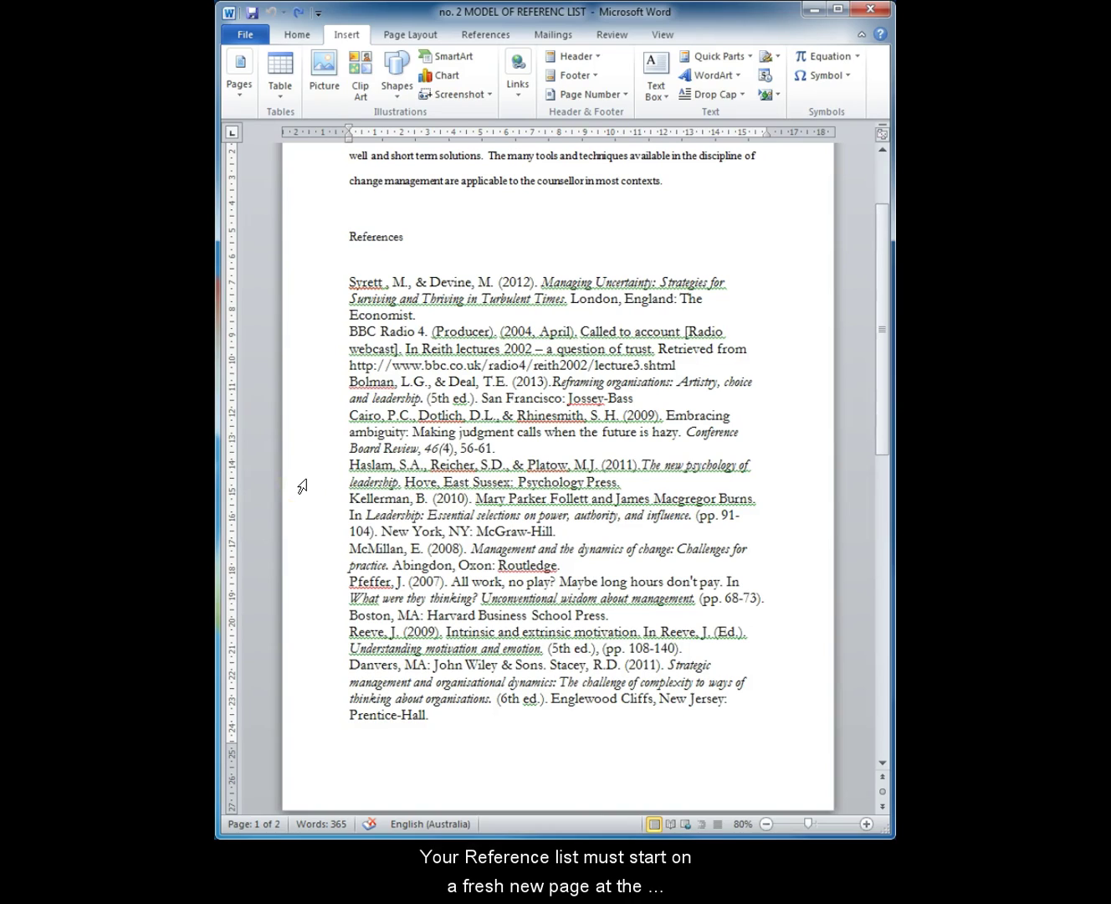
{"action": "left_click", "coordinate": [382, 207]}
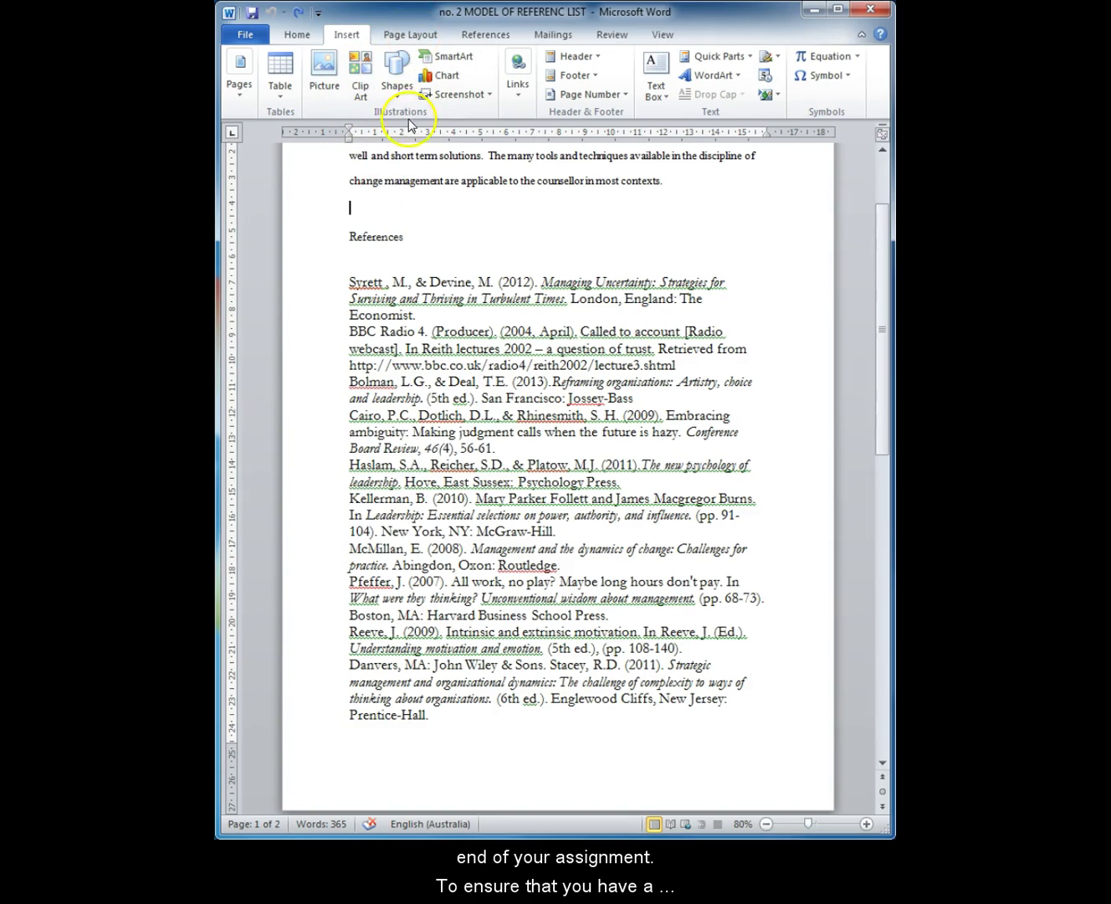
{"action": "left_click", "coordinate": [380, 219]}
{"action": "left_click", "coordinate": [406, 37]}
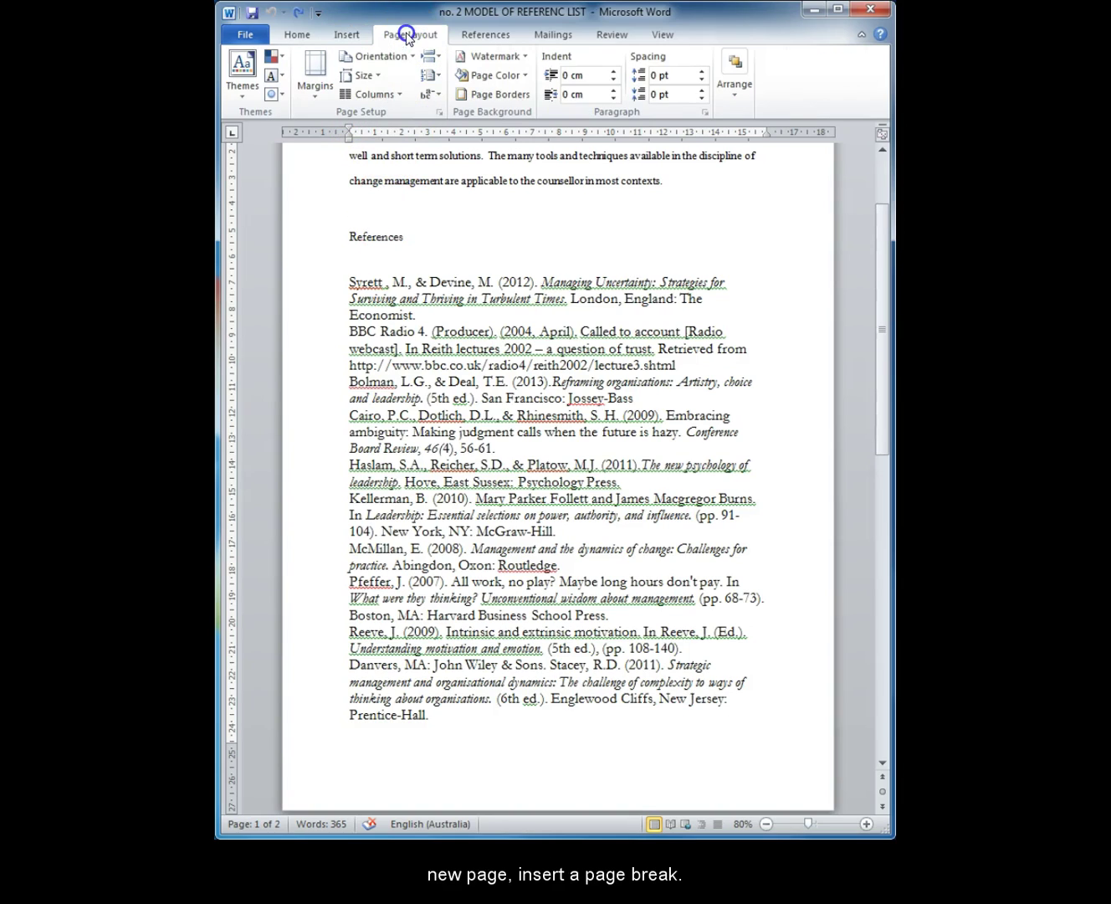
{"action": "left_click", "coordinate": [408, 38]}
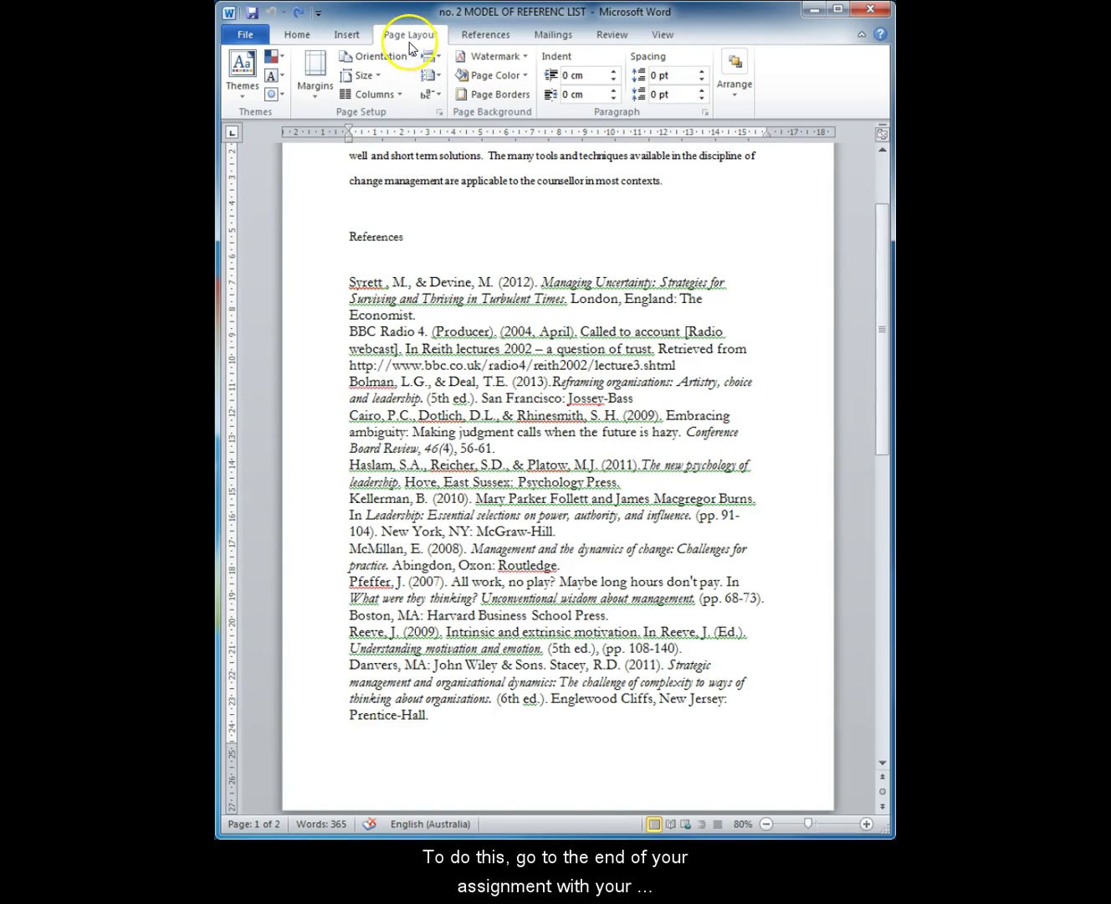
{"action": "left_click", "coordinate": [360, 219]}
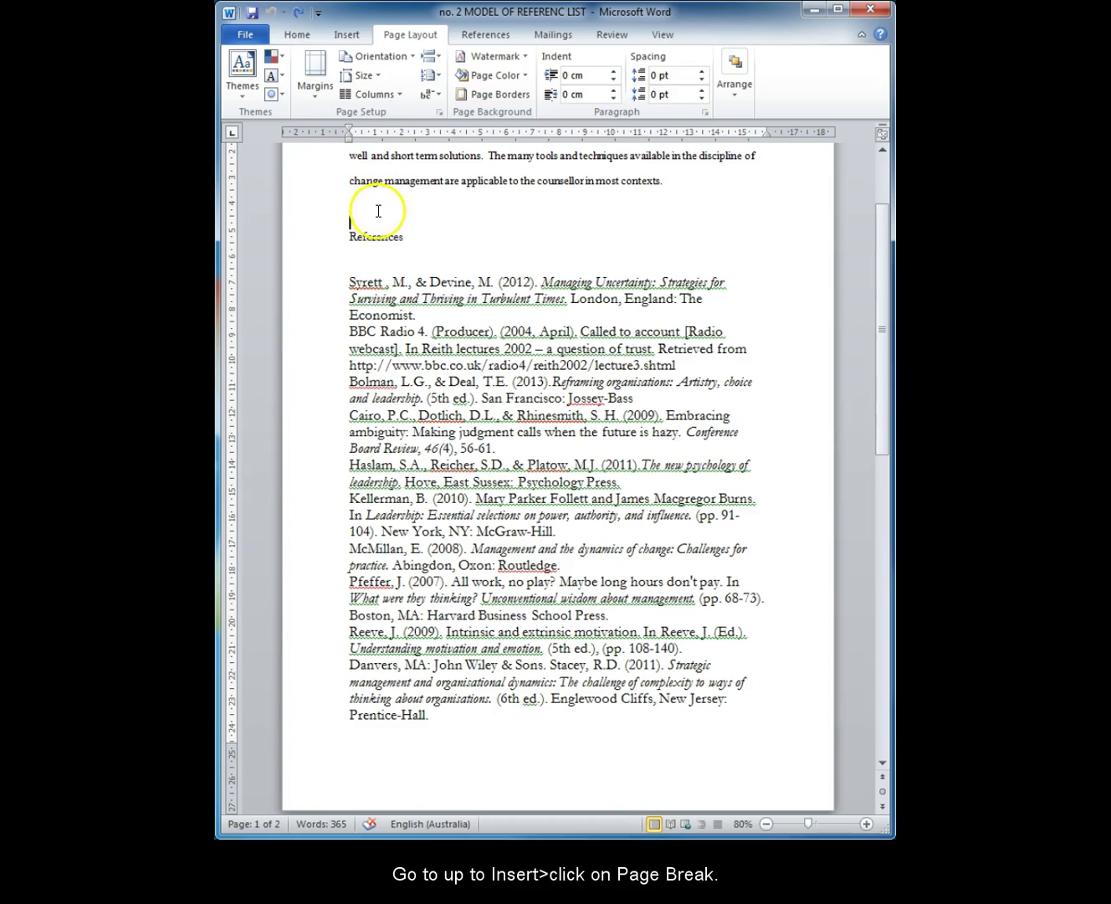
{"action": "left_click", "coordinate": [347, 35]}
{"action": "left_click", "coordinate": [240, 77]}
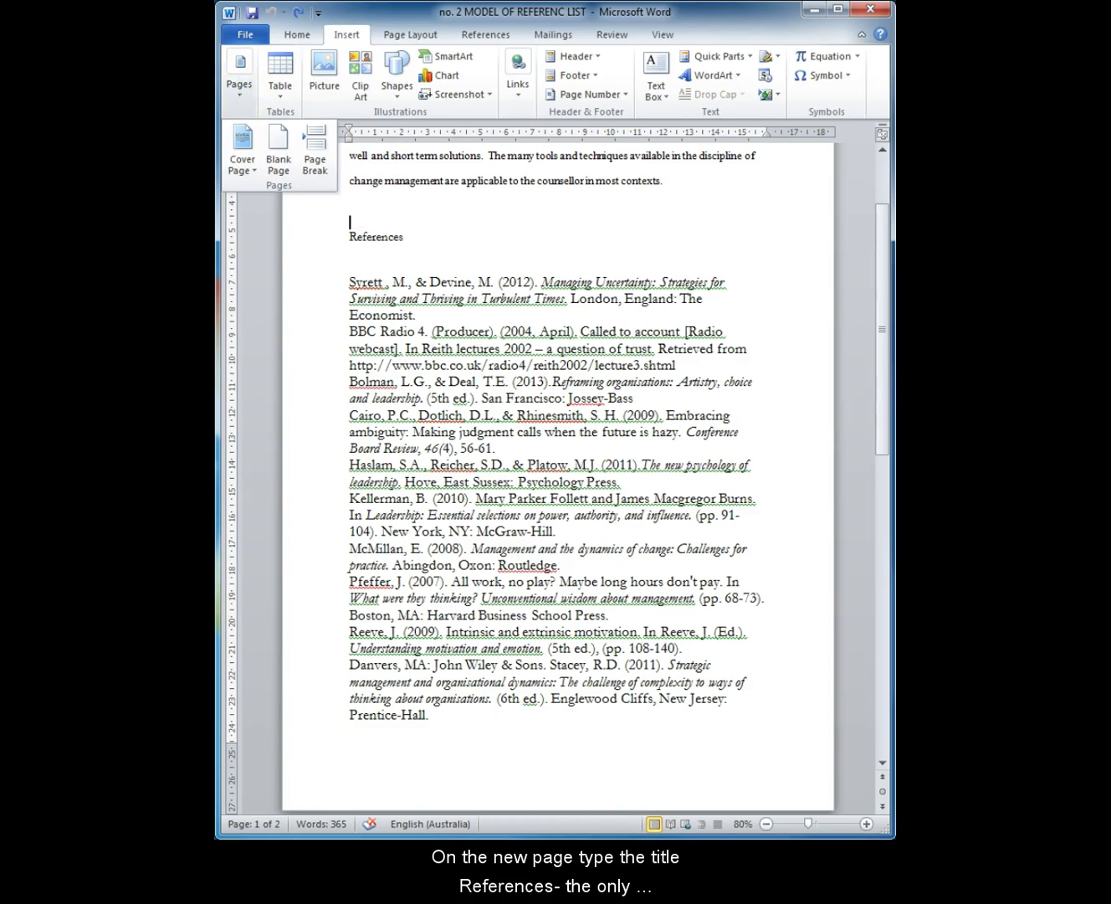
Insert a page break so the References title starts page 2
{"action": "left_click", "coordinate": [314, 147]}
{"action": "left_click", "coordinate": [885, 728]}
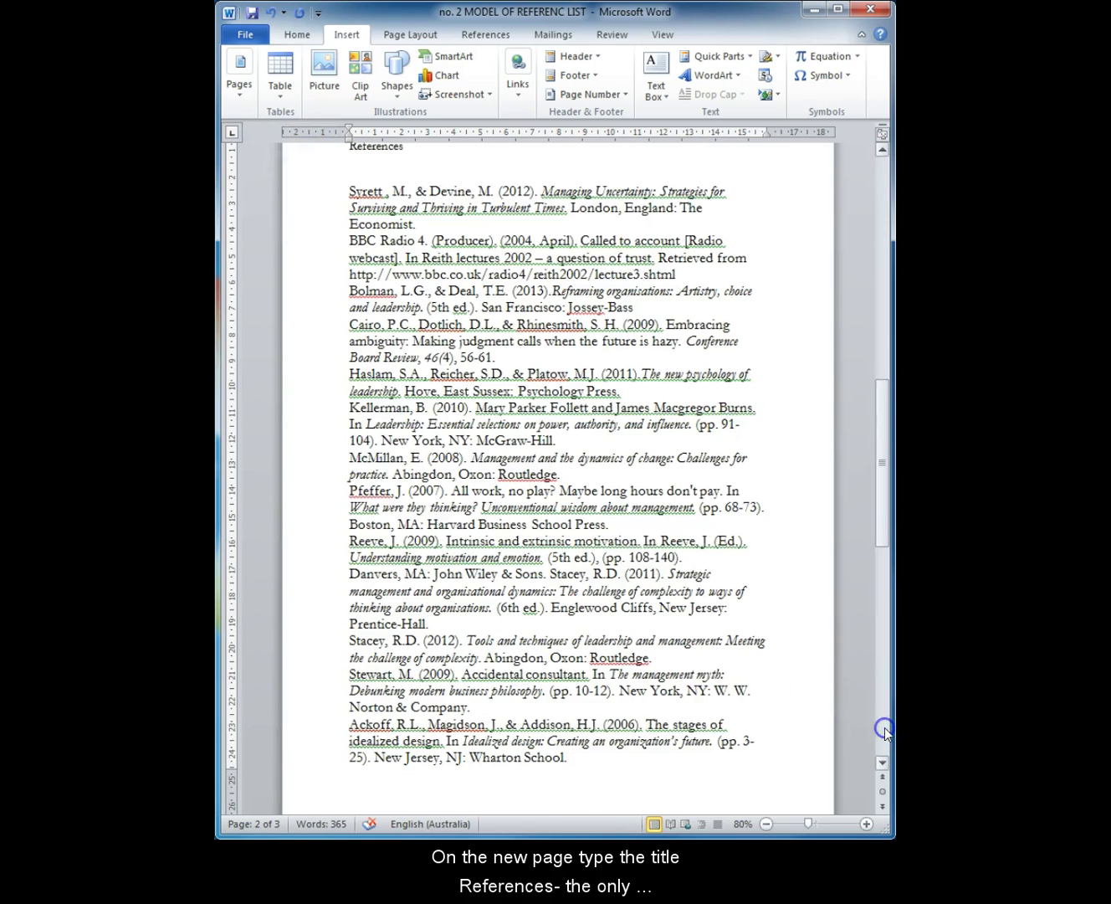
{"action": "left_click", "coordinate": [882, 151]}
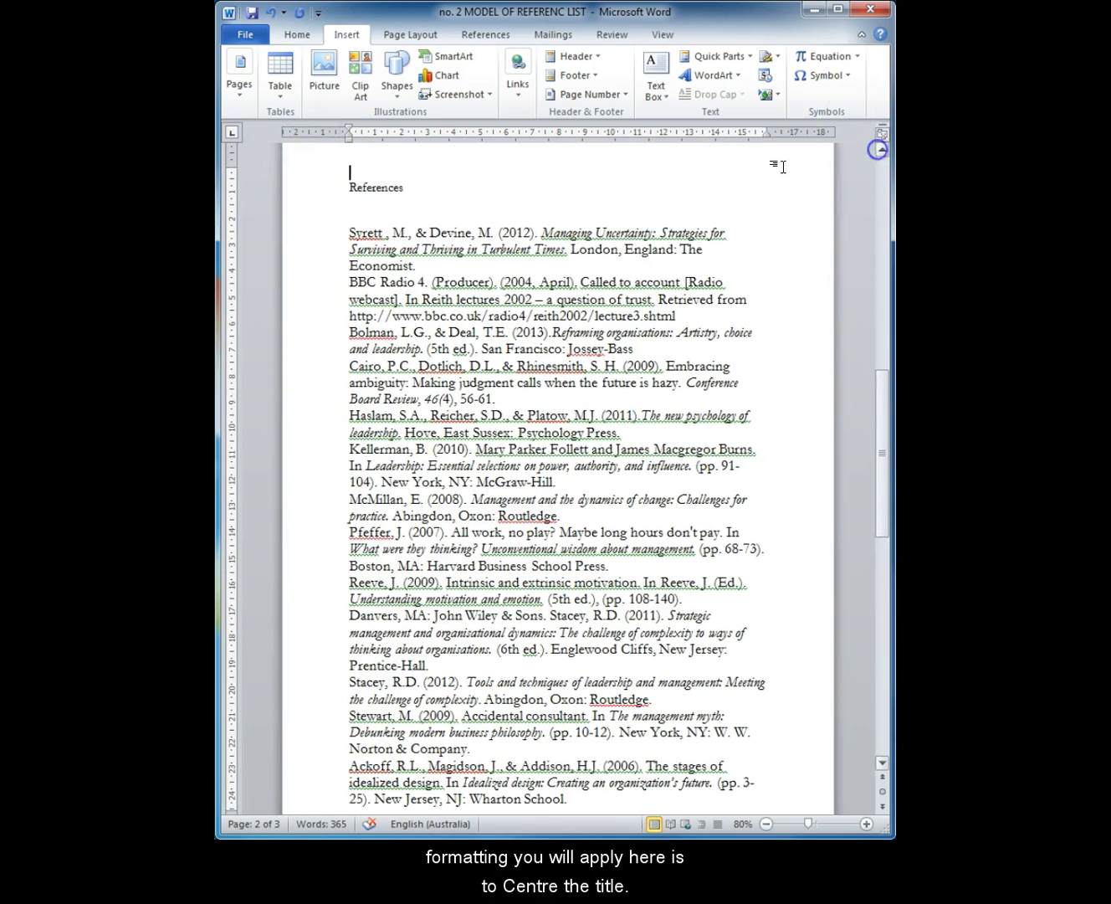
Centre the References title on the new page
{"action": "left_click_drag", "start_coordinate": [350, 188], "coordinate": [420, 199]}
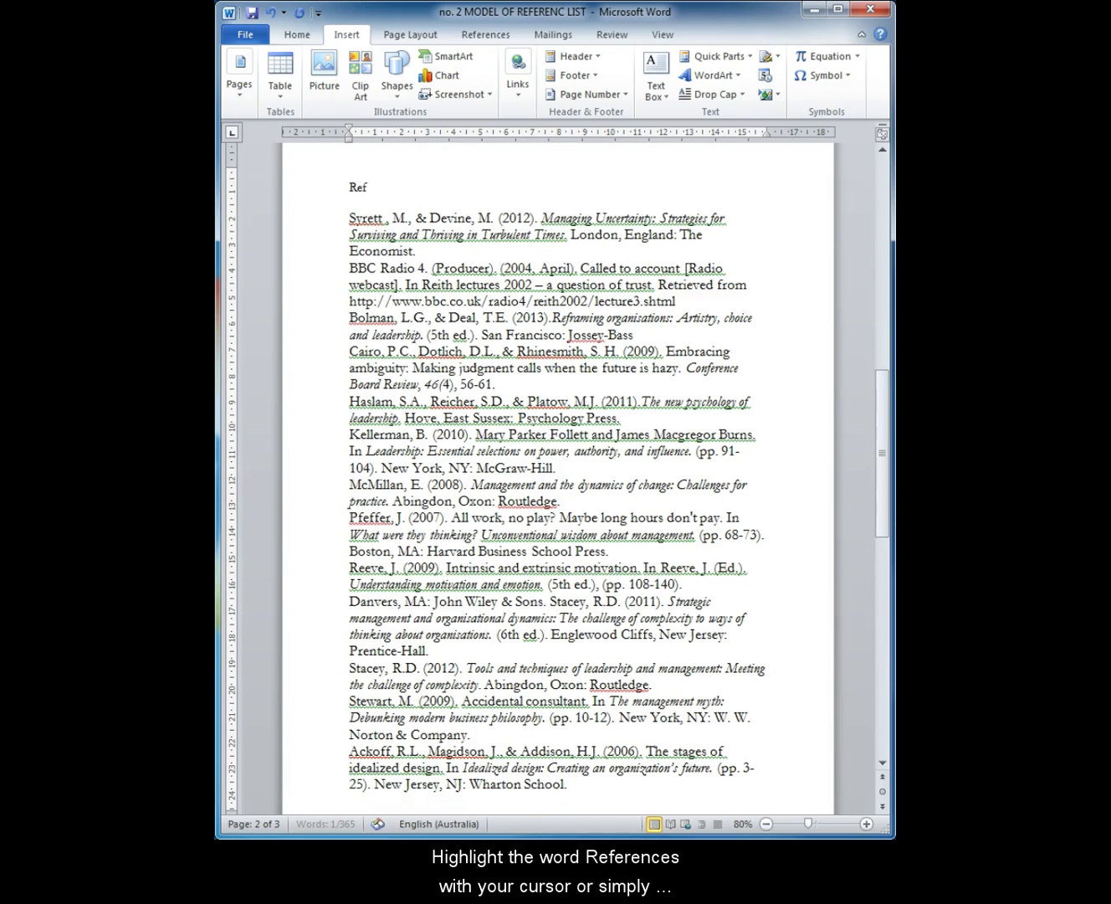
{"action": "type", "text": "erence"}
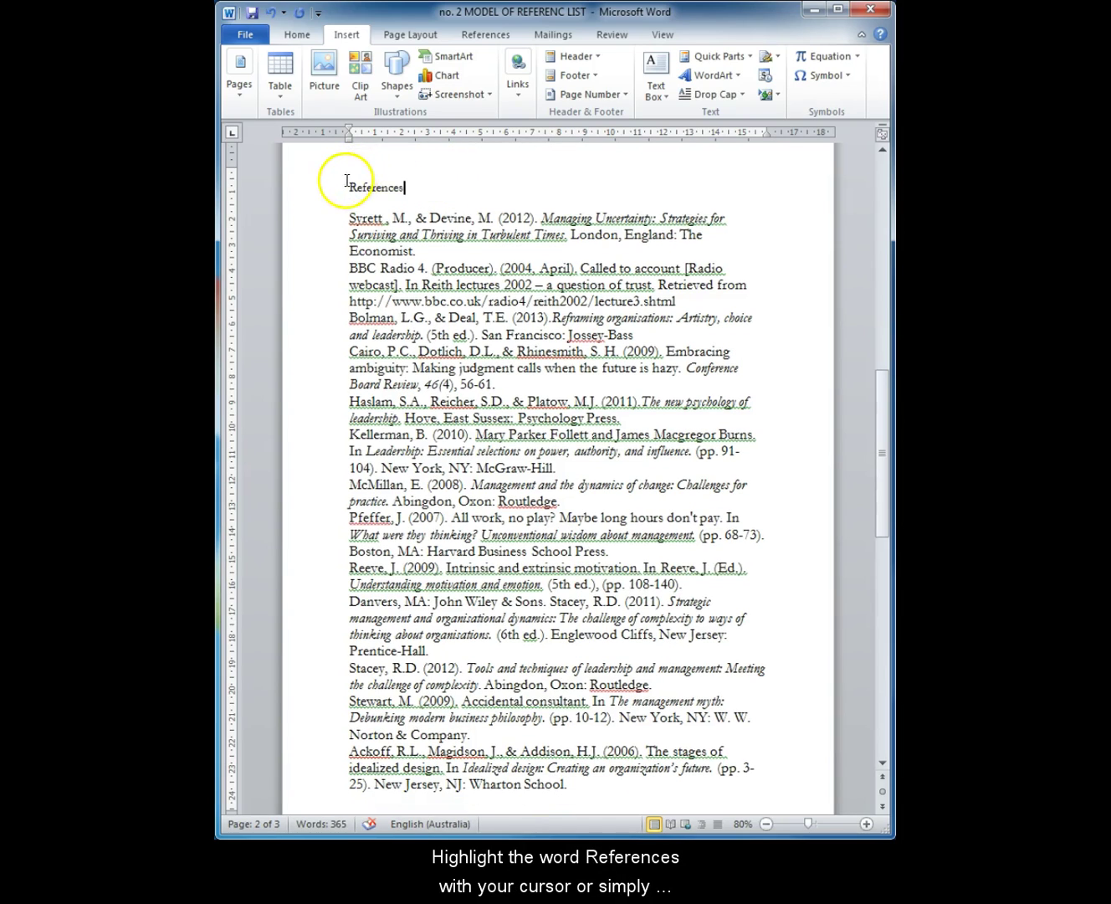
{"action": "left_click_drag", "start_coordinate": [346, 183], "coordinate": [423, 195]}
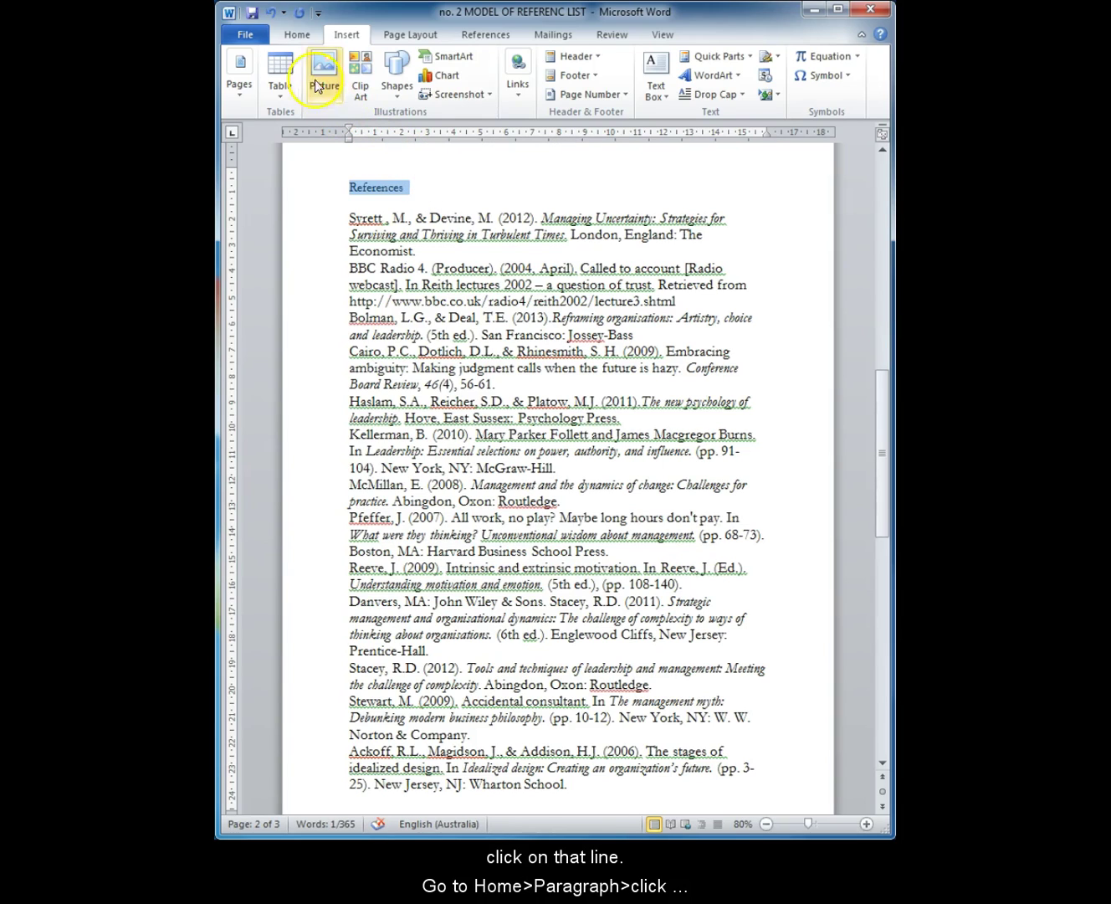
{"action": "left_click", "coordinate": [298, 35]}
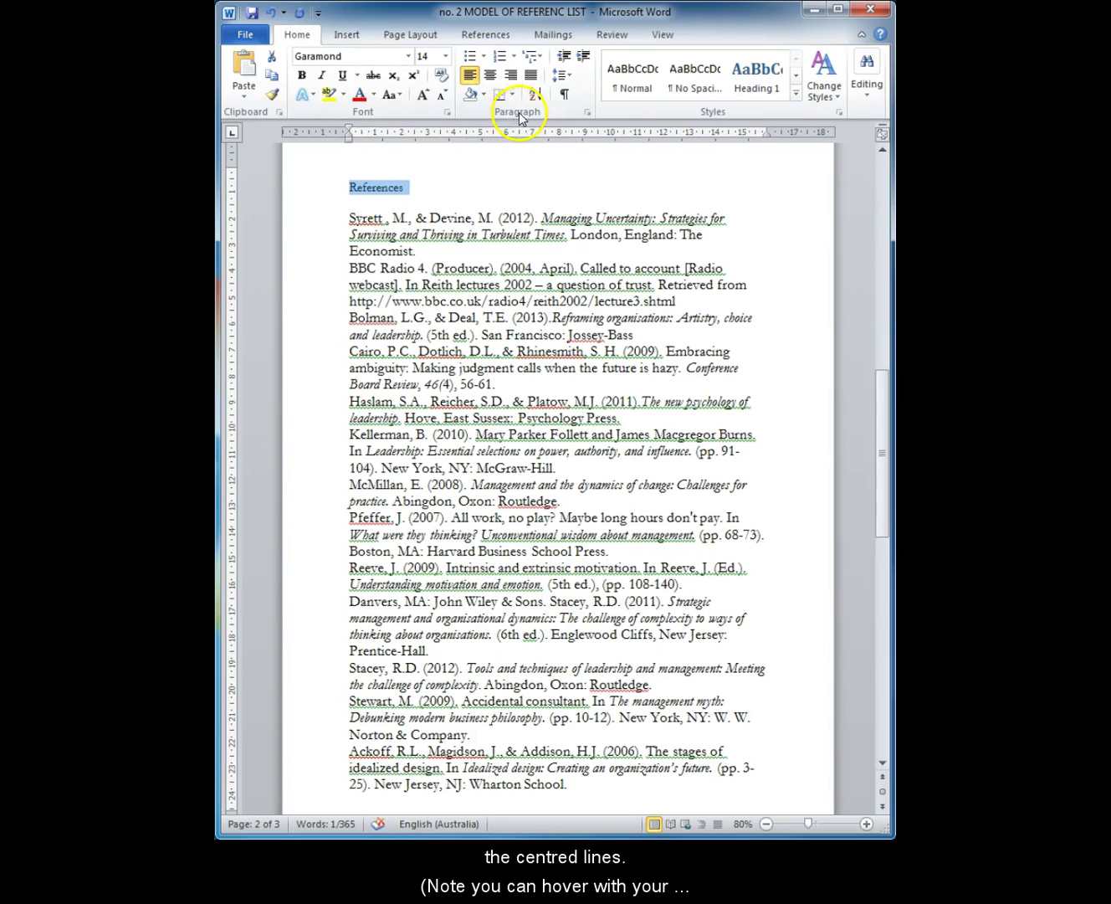
{"action": "left_click", "coordinate": [492, 77]}
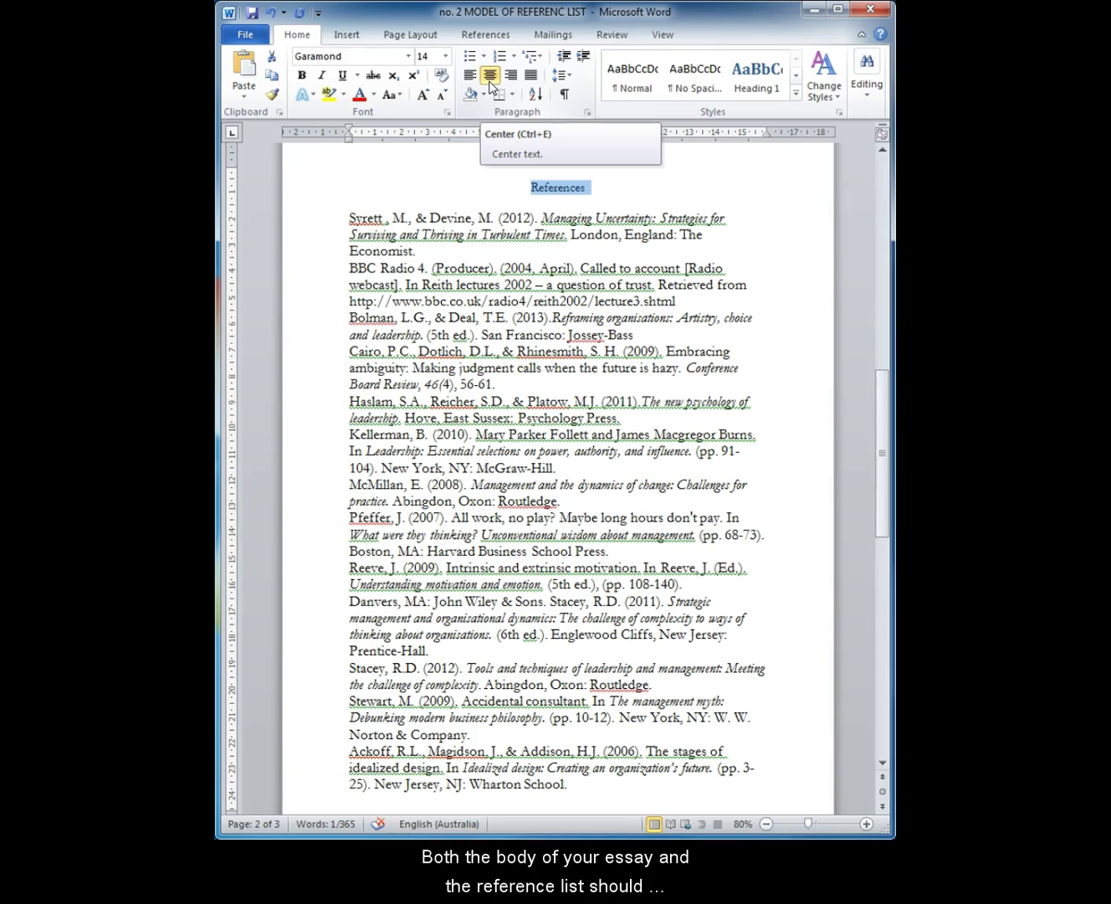
Select the title and the whole reference list and apply Normal 2.54 cm margins
{"action": "left_click", "coordinate": [475, 237]}
{"action": "left_click", "coordinate": [358, 239]}
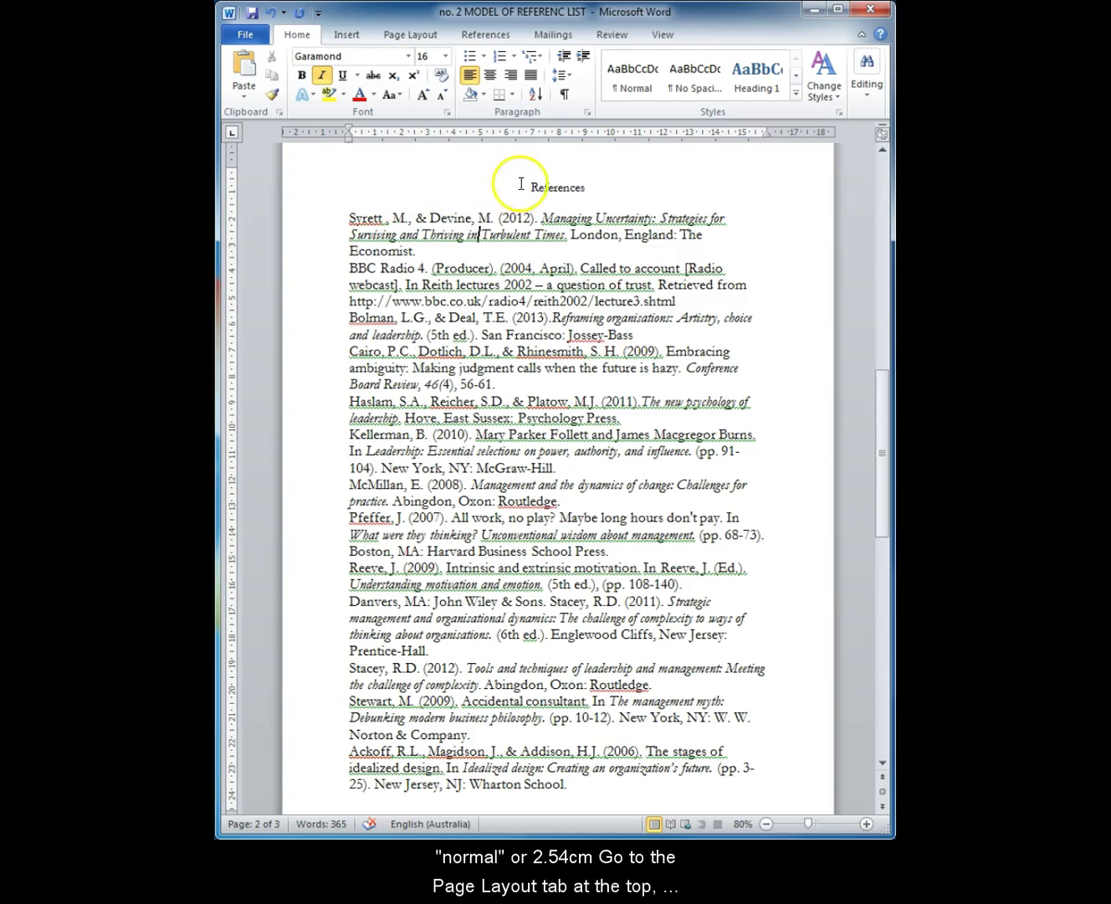
{"action": "left_click_drag", "start_coordinate": [519, 184], "coordinate": [611, 783]}
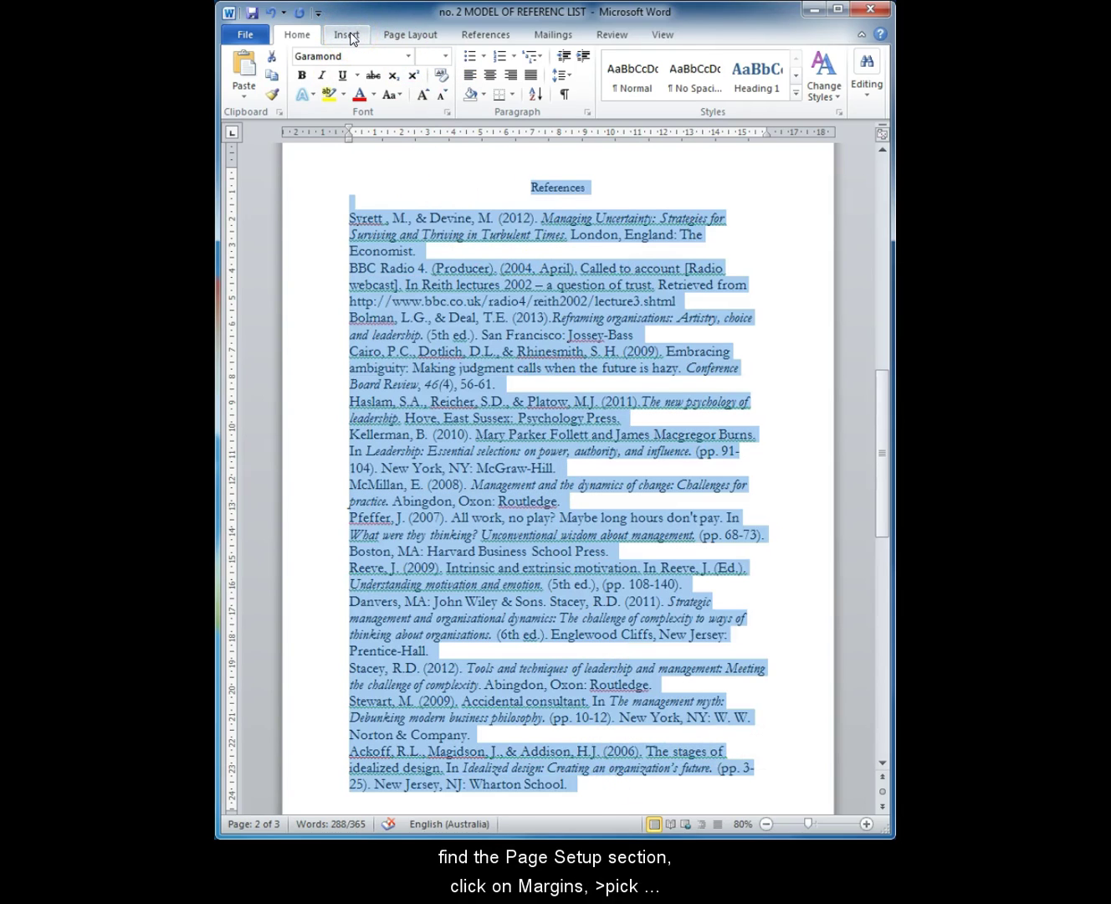
{"action": "left_click", "coordinate": [410, 35]}
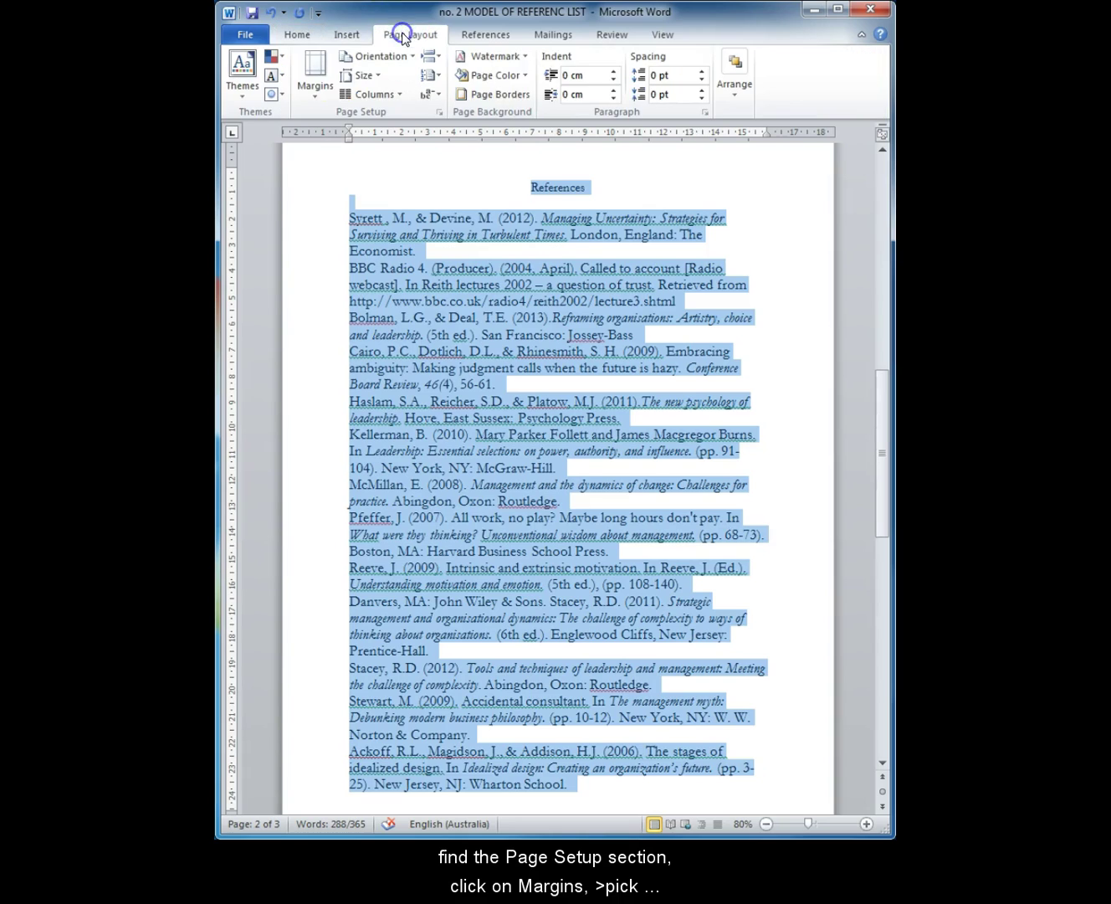
{"action": "left_click", "coordinate": [315, 92]}
{"action": "left_click", "coordinate": [372, 183]}
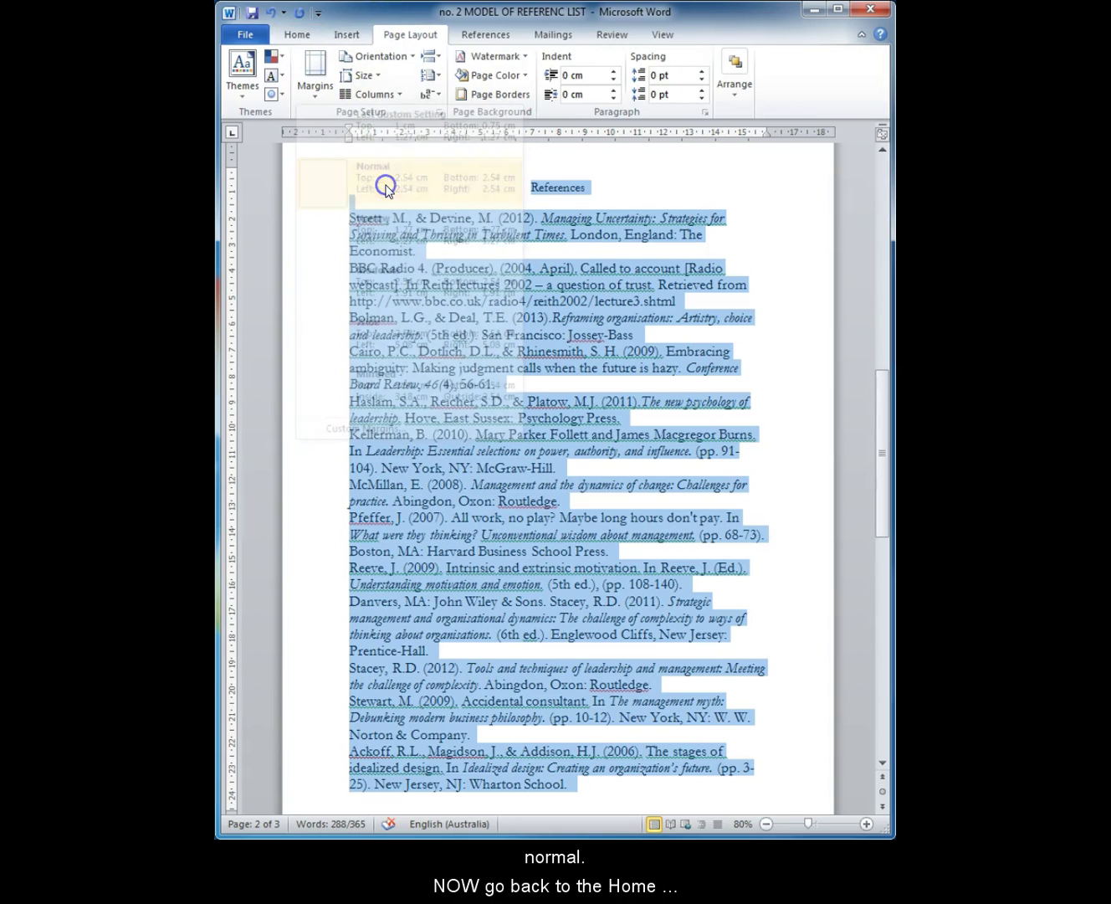
Select all text on the reference page and set line spacing to 2.0
{"action": "left_click", "coordinate": [385, 191]}
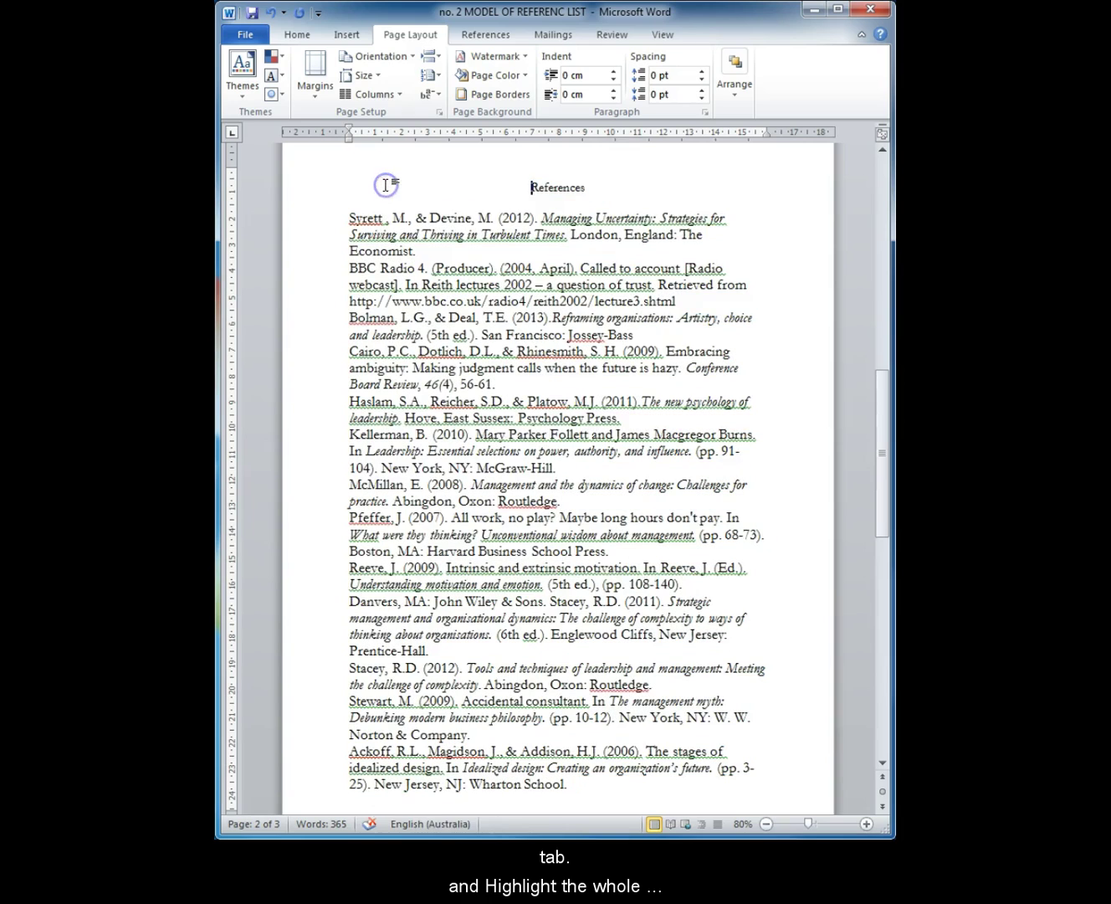
{"action": "left_click_drag", "start_coordinate": [486, 173], "coordinate": [697, 790]}
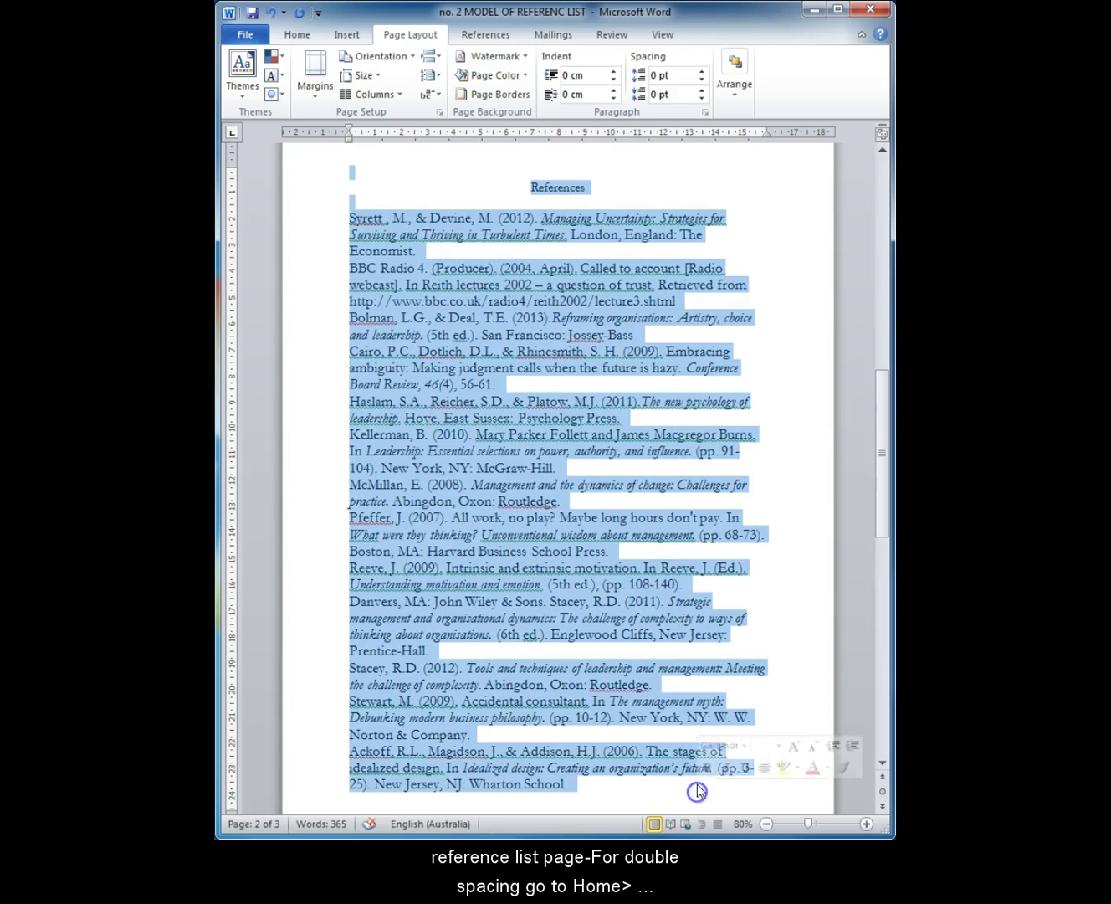
{"action": "left_click", "coordinate": [297, 34]}
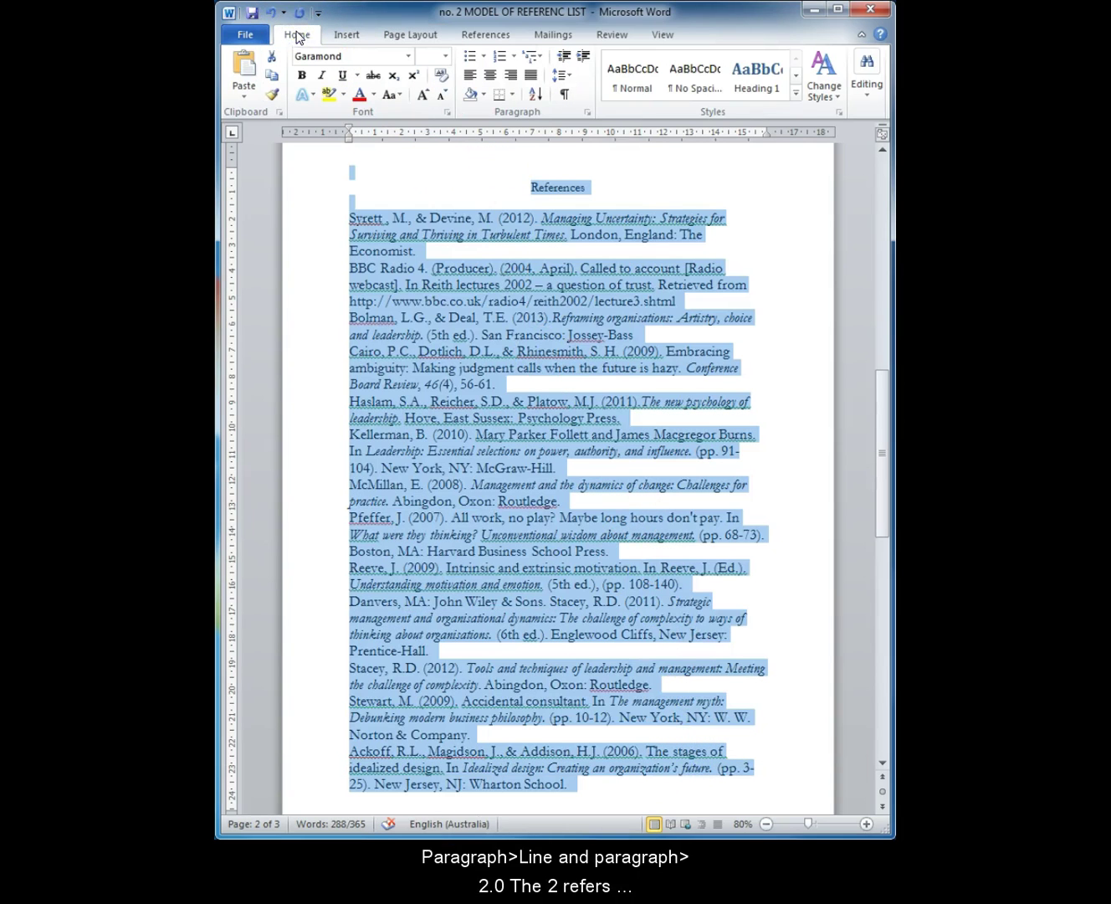
{"action": "left_click", "coordinate": [561, 75]}
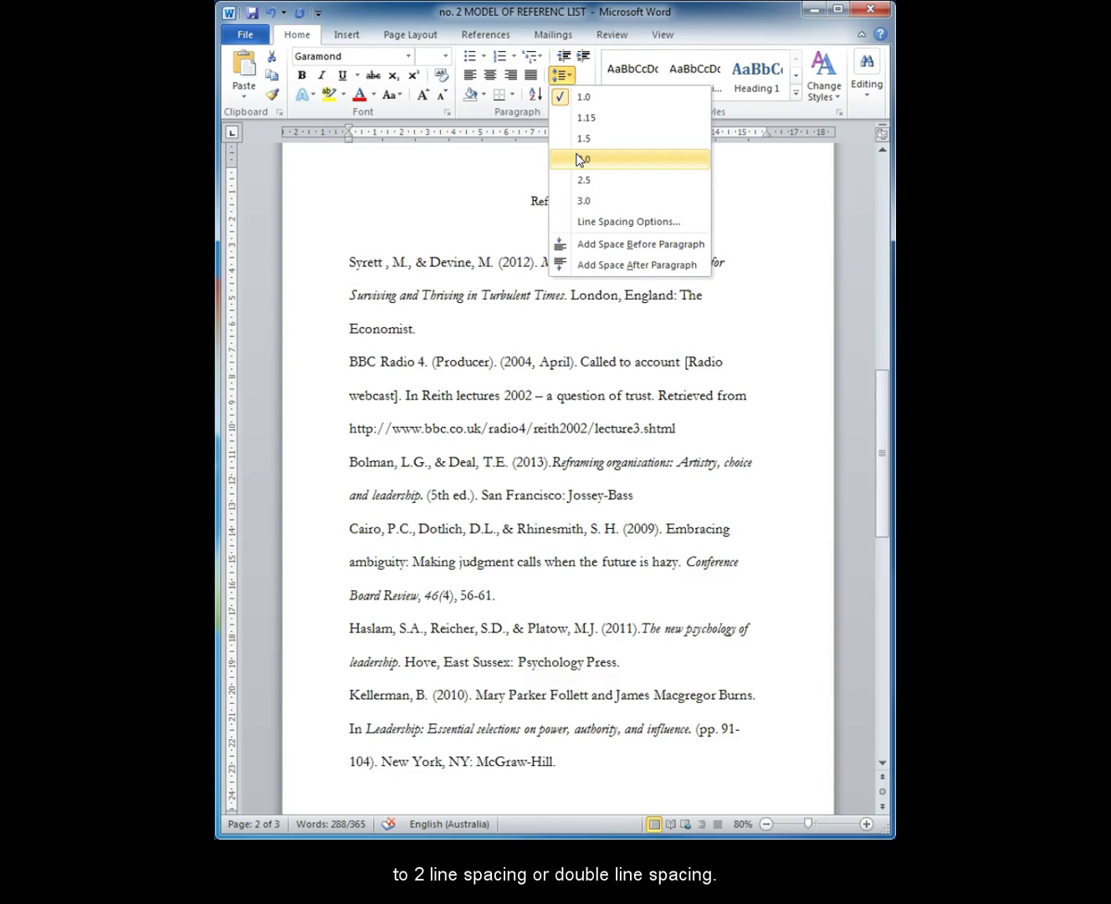
{"action": "left_click", "coordinate": [579, 159]}
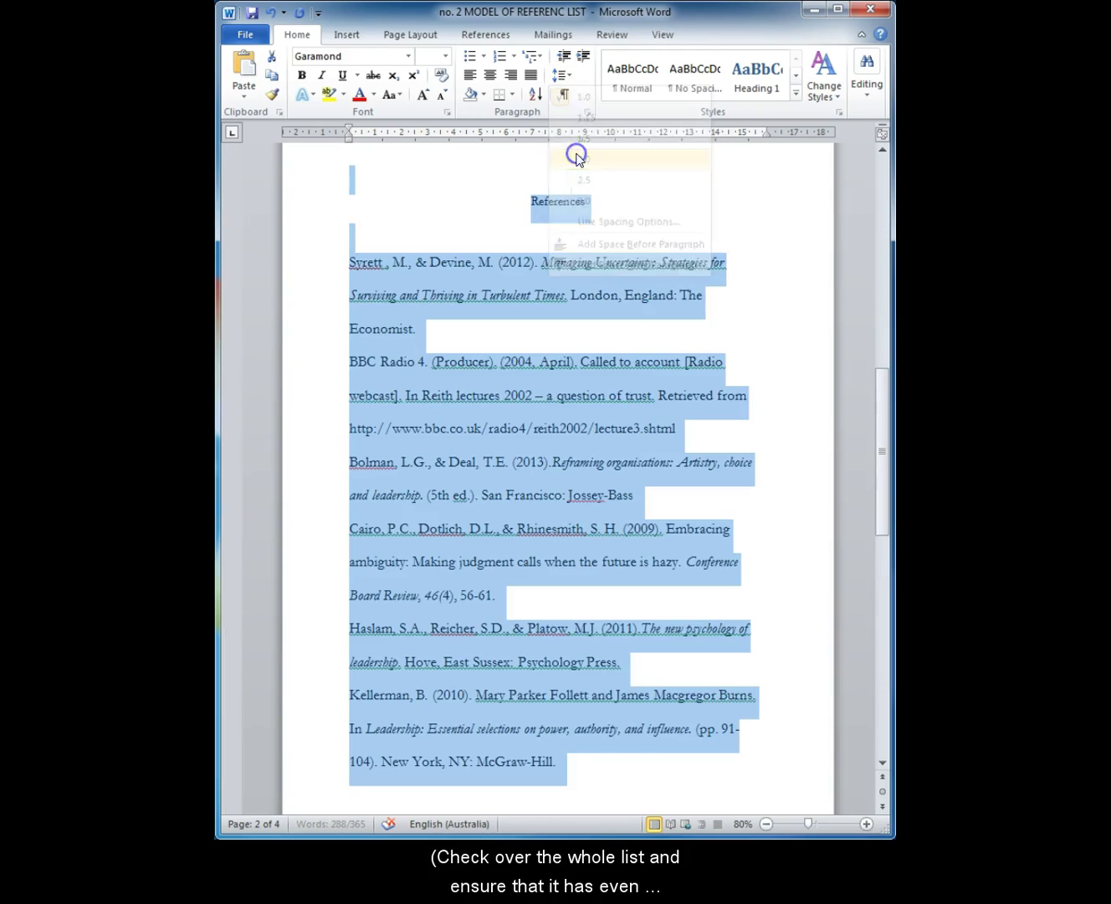
{"action": "left_click", "coordinate": [623, 271]}
{"action": "left_click", "coordinate": [574, 236]}
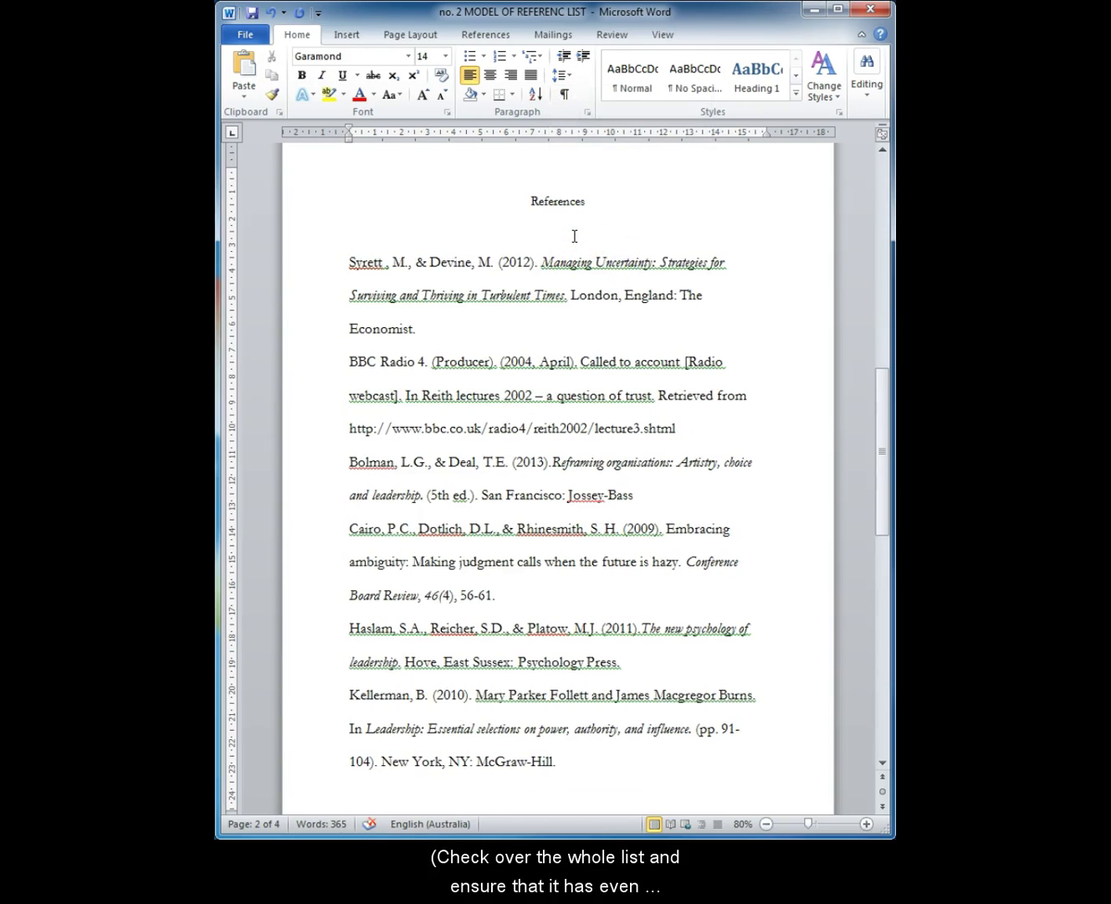
Delete the blank line under References and switch the title and entries to Times New Roman
{"action": "key", "text": "BackSpace"}
{"action": "left_click", "coordinate": [568, 255]}
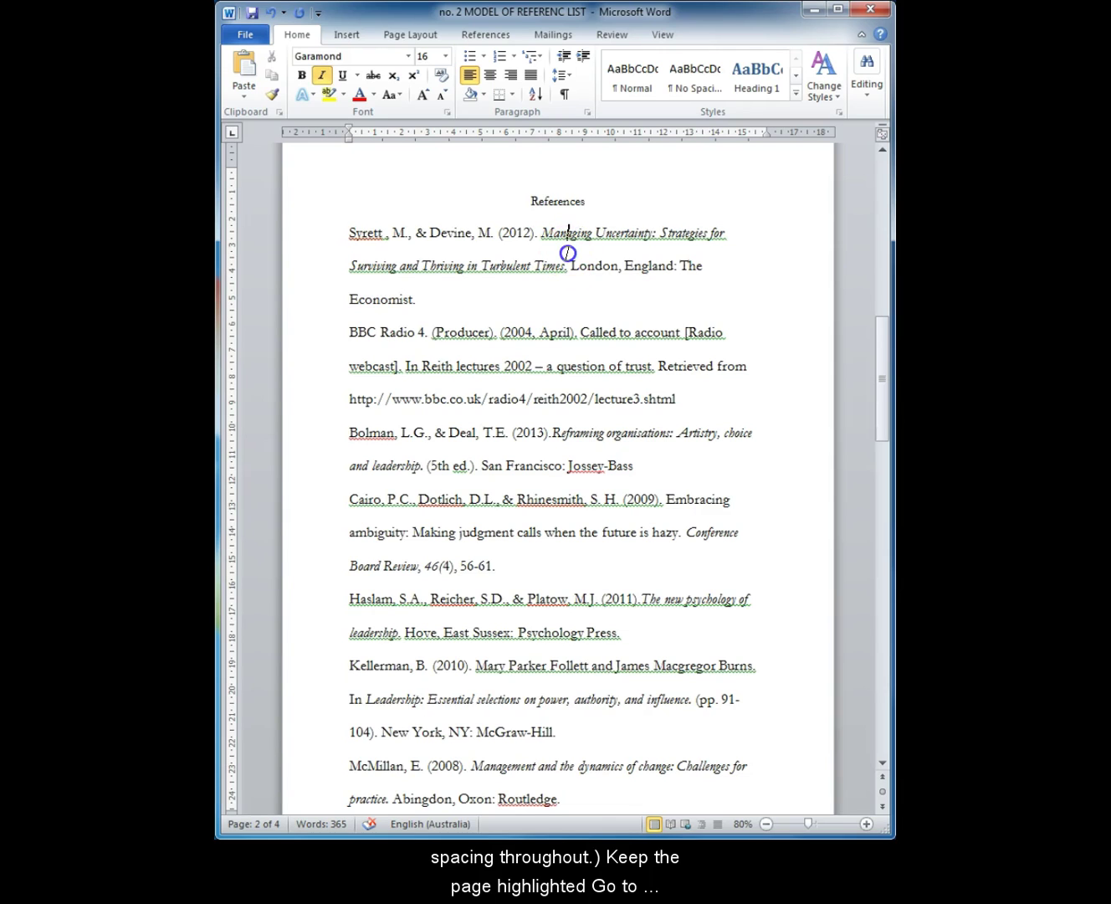
{"action": "left_click", "coordinate": [526, 204], "text": "shift"}
{"action": "left_click", "coordinate": [731, 807], "text": "shift"}
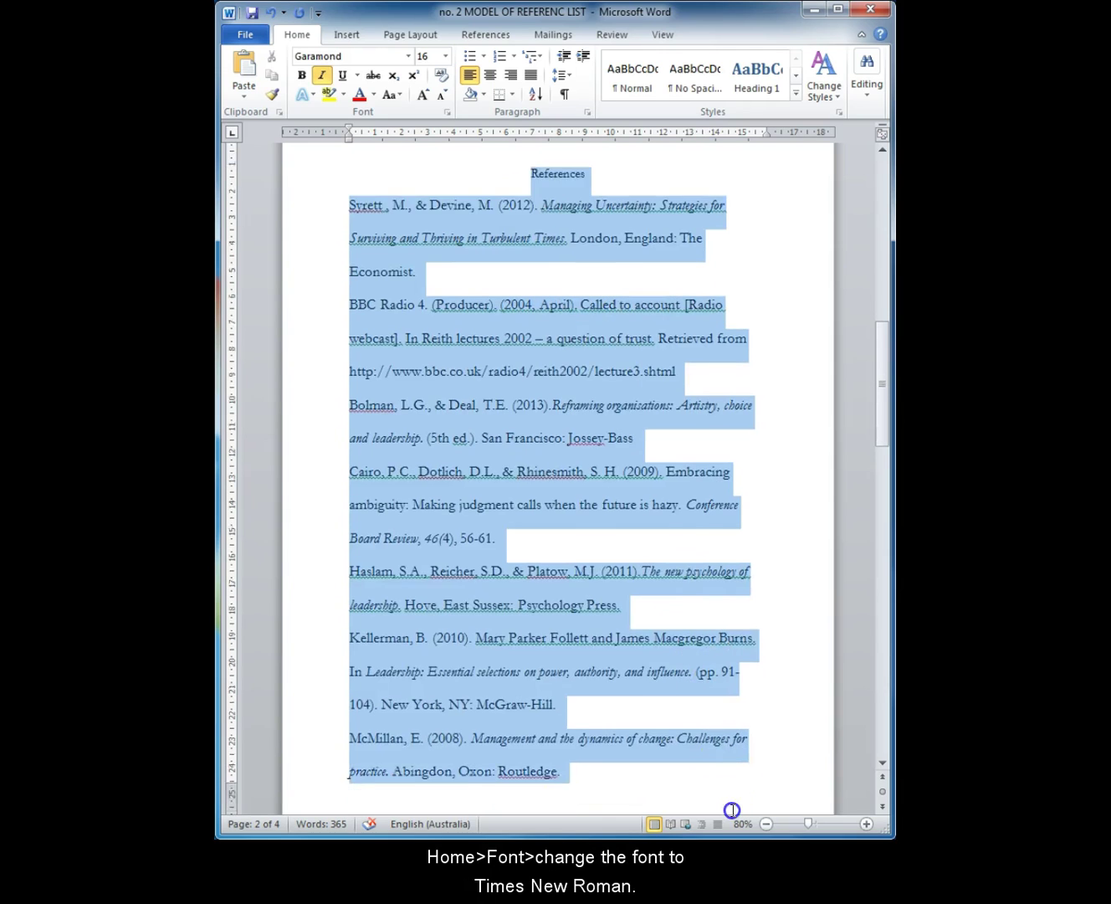
{"action": "scroll", "coordinate": [706, 732], "scroll_direction": "down", "scroll_amount": 2}
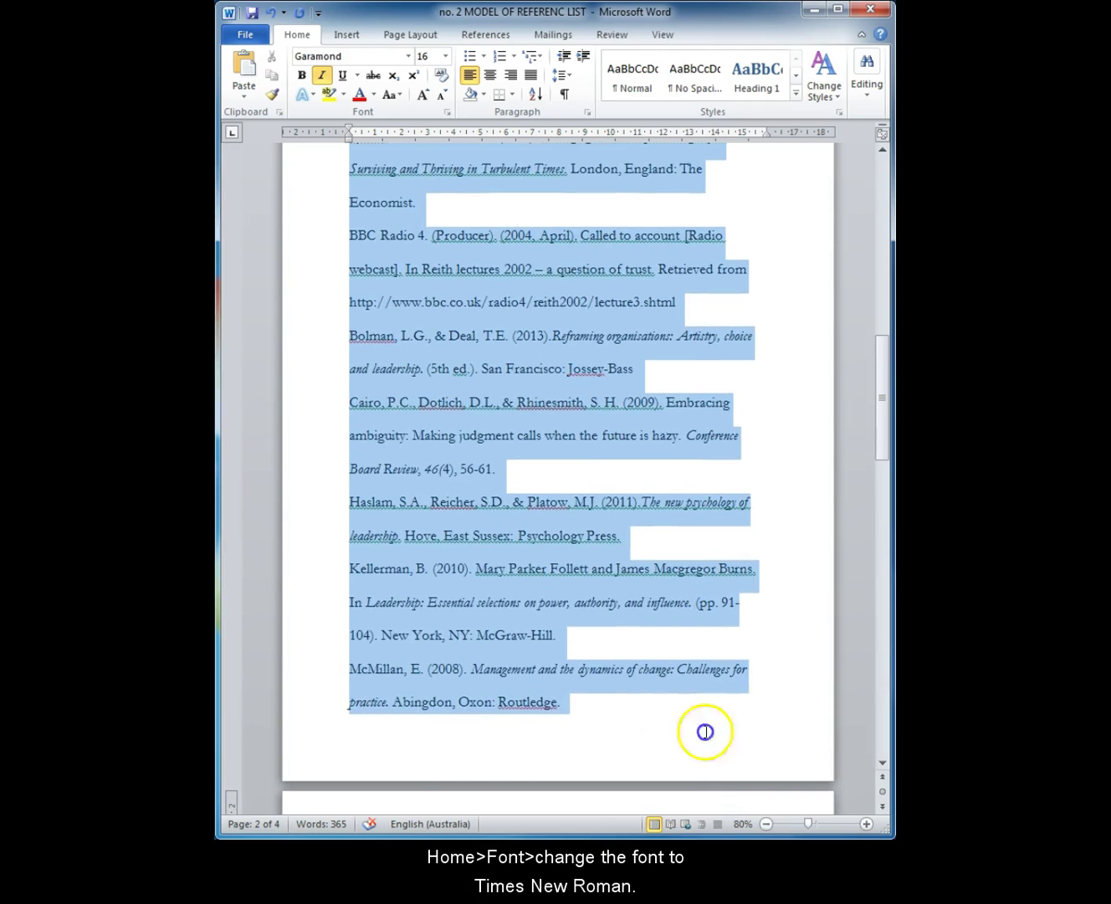
{"action": "left_click", "coordinate": [883, 151]}
{"action": "left_click", "coordinate": [409, 56]}
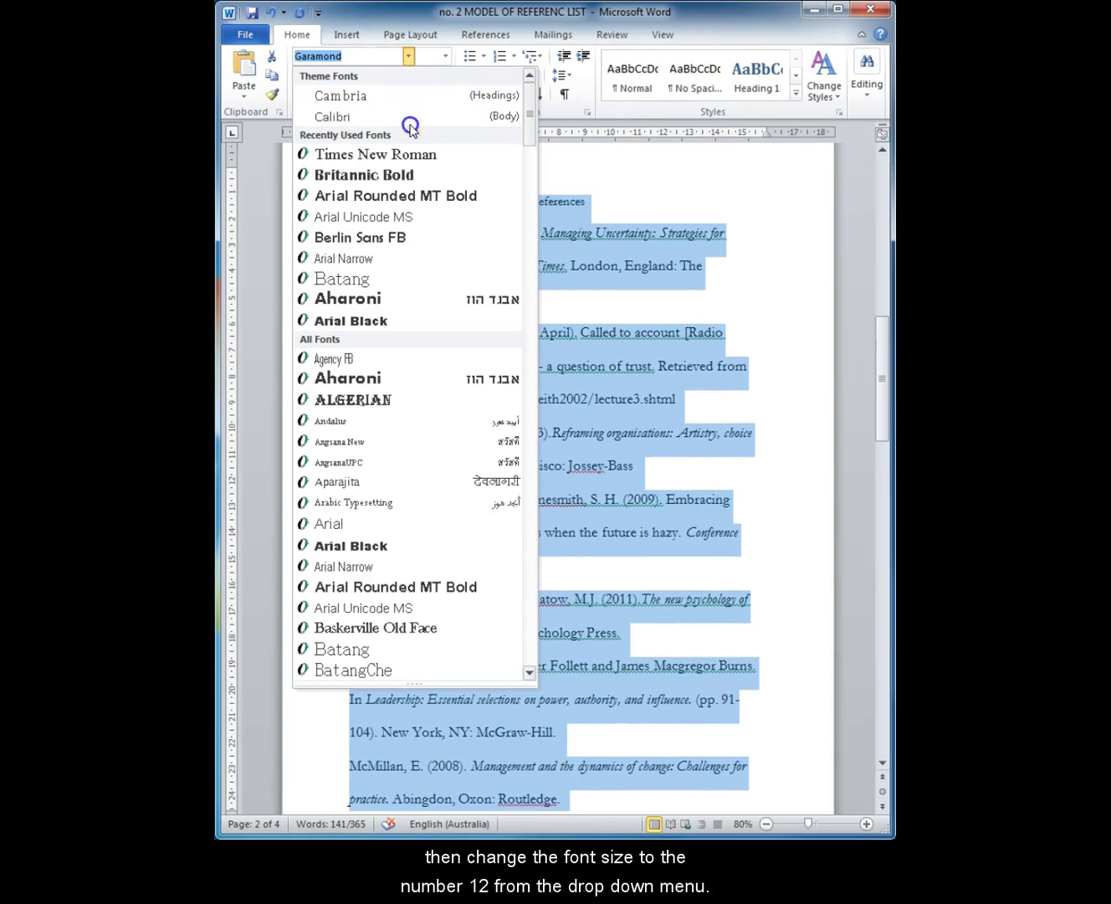
{"action": "left_click", "coordinate": [391, 154]}
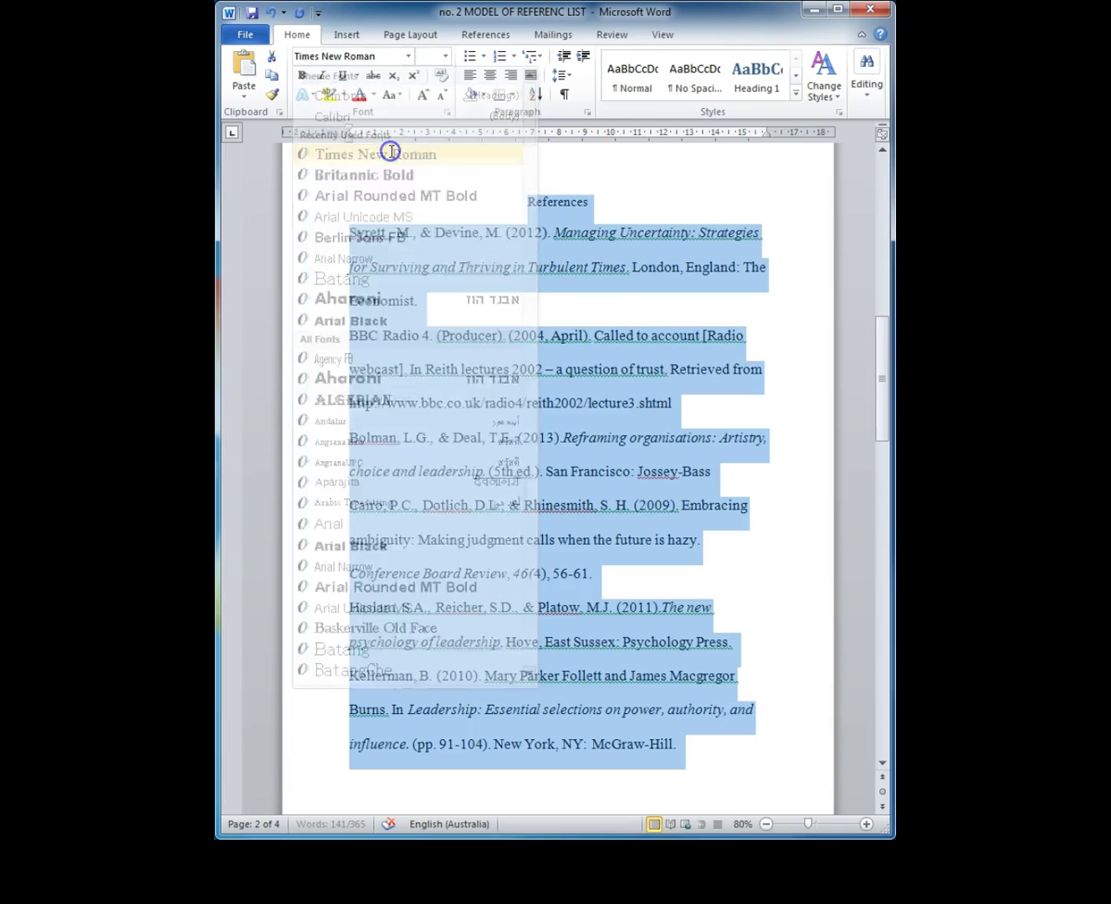
{"action": "left_click", "coordinate": [445, 57]}
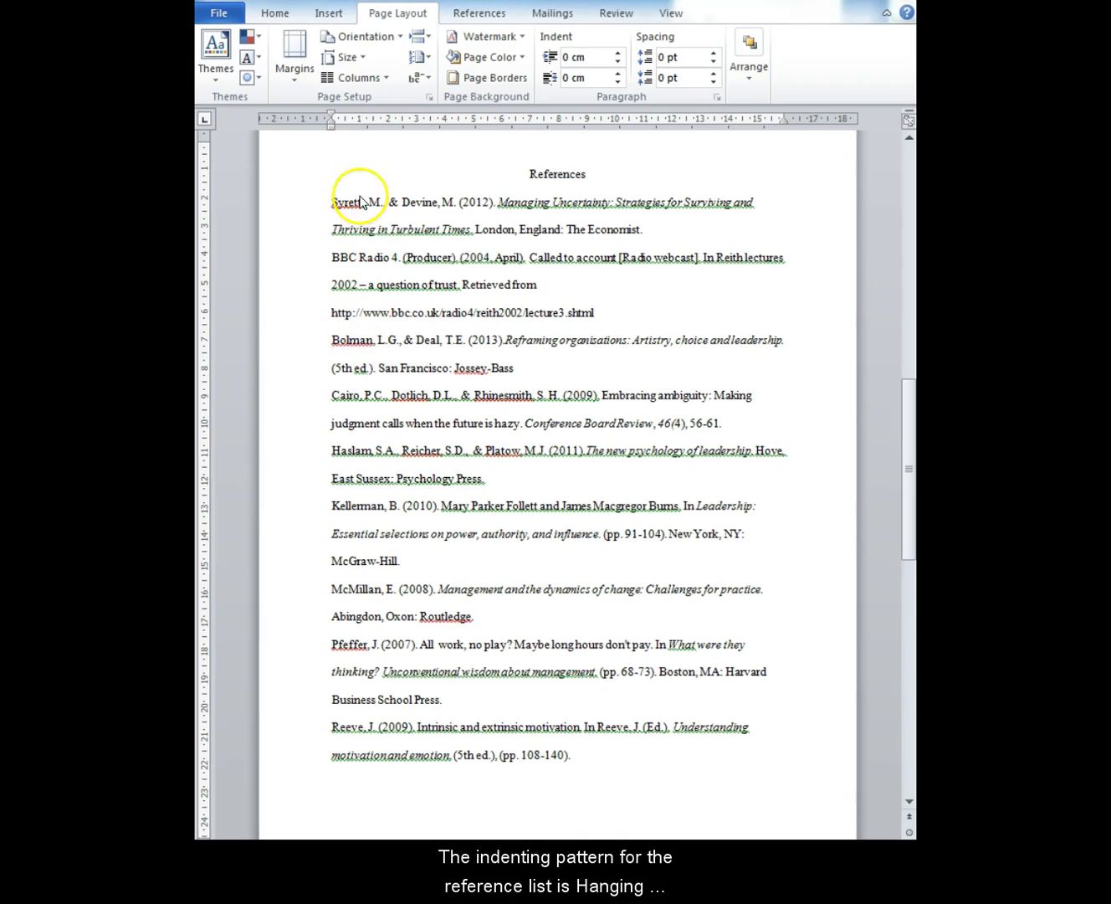
Select the reference entries and give them a 1.27 cm hanging indent in the Paragraph dialog
{"action": "left_click", "coordinate": [274, 14]}
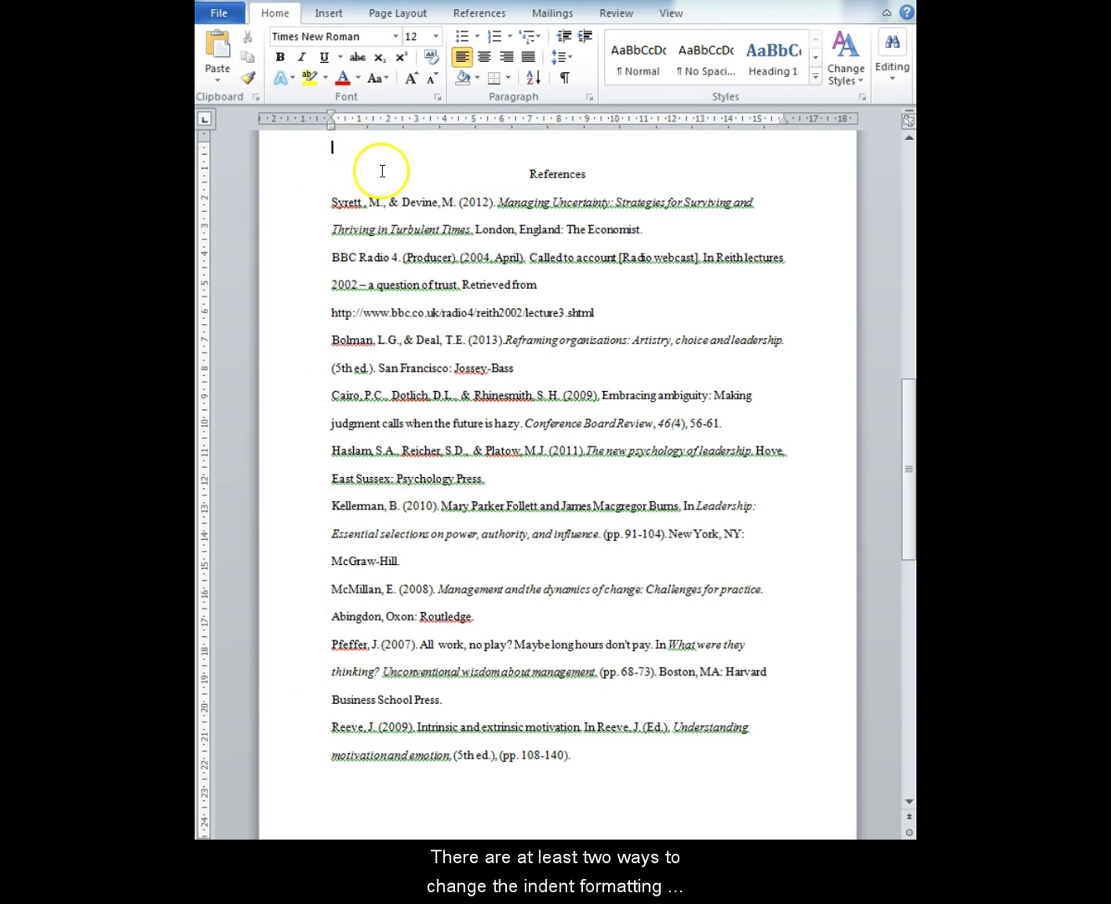
{"action": "left_click_drag", "start_coordinate": [313, 201], "coordinate": [719, 781]}
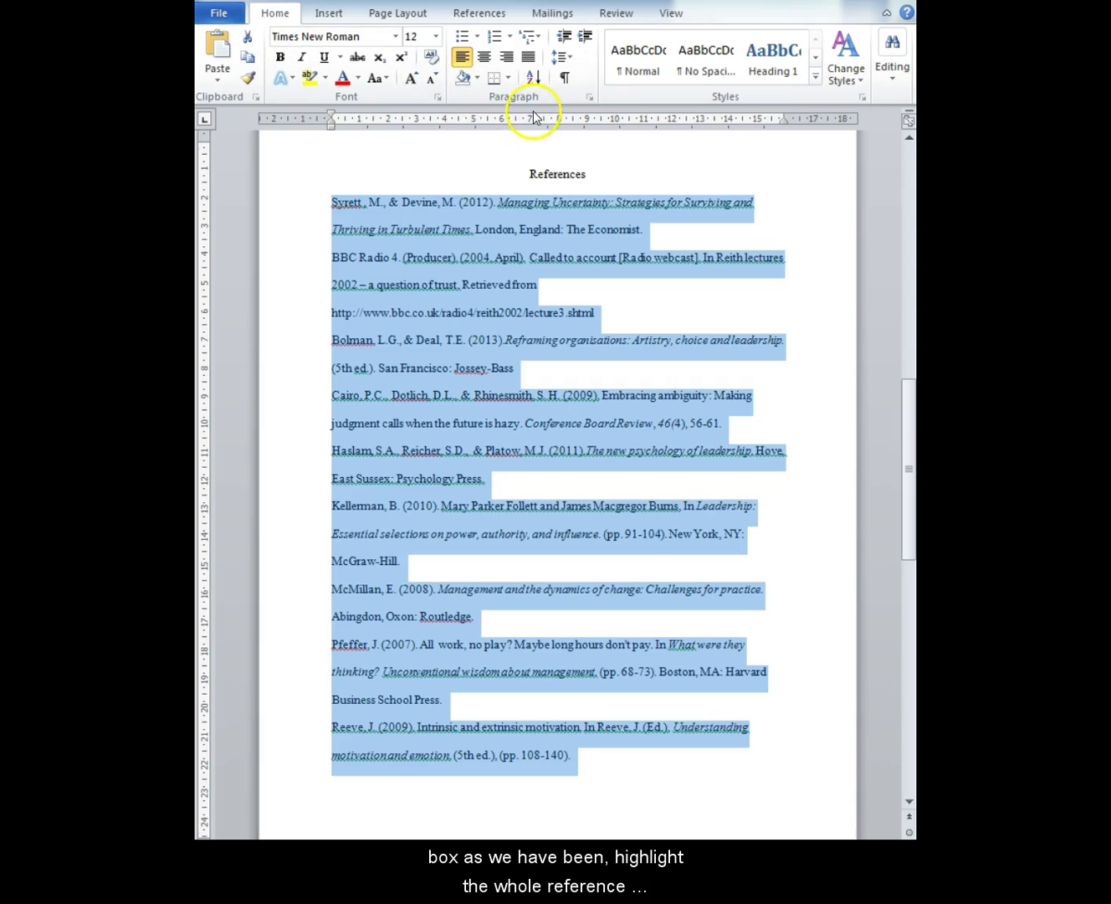
{"action": "left_click", "coordinate": [590, 101]}
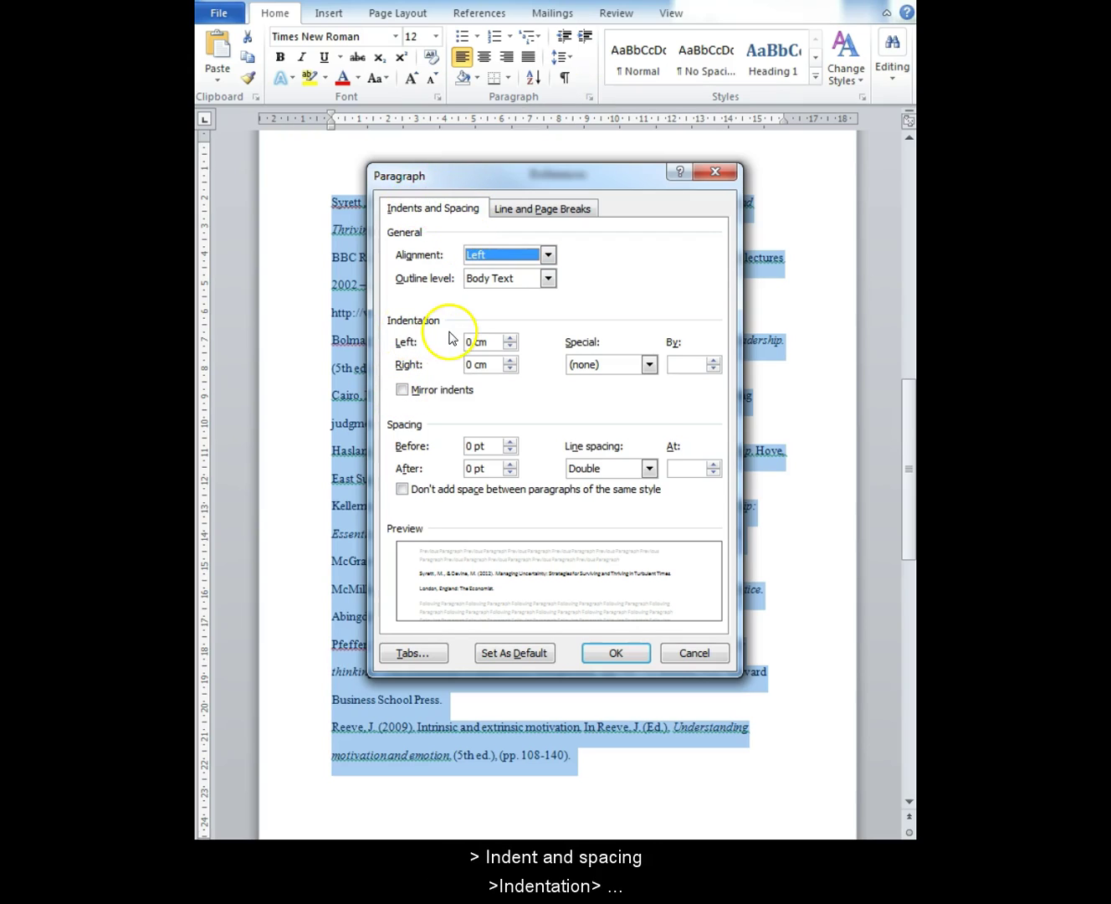
{"action": "left_click", "coordinate": [649, 364]}
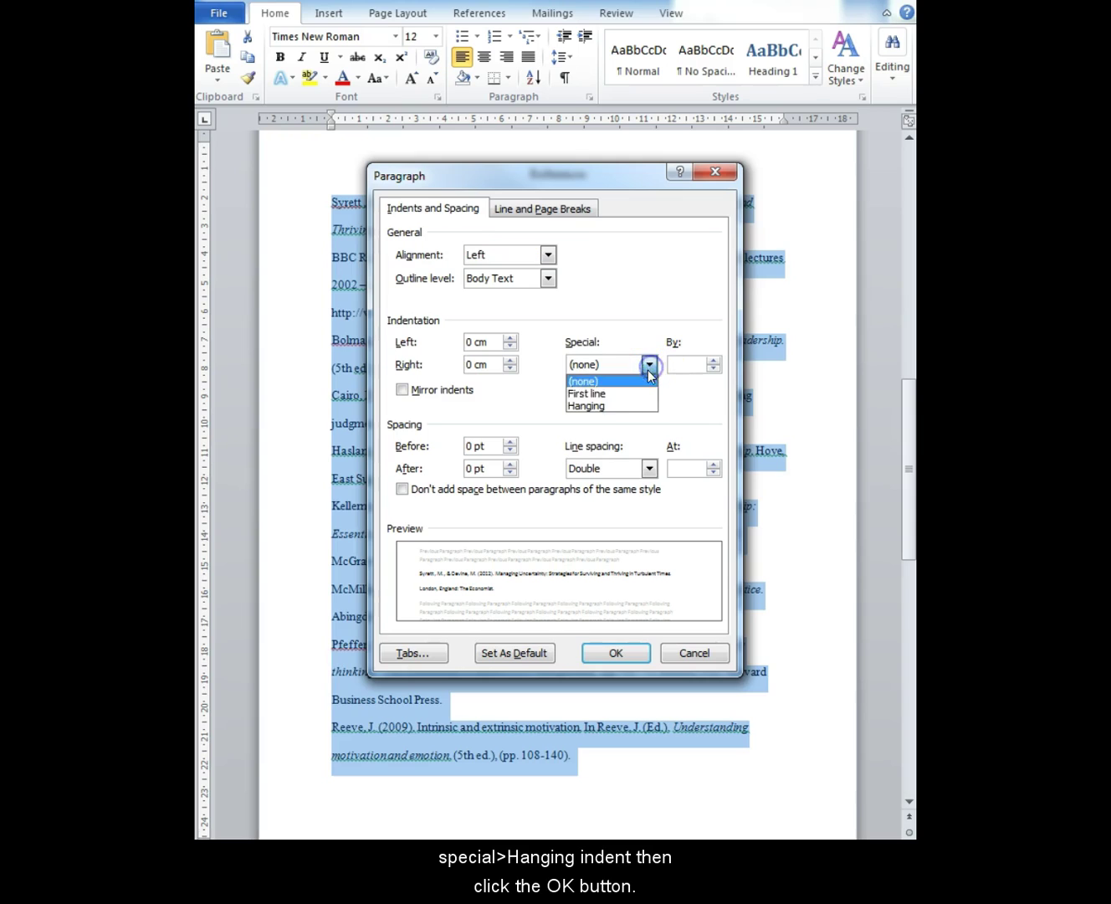
{"action": "left_click", "coordinate": [635, 404]}
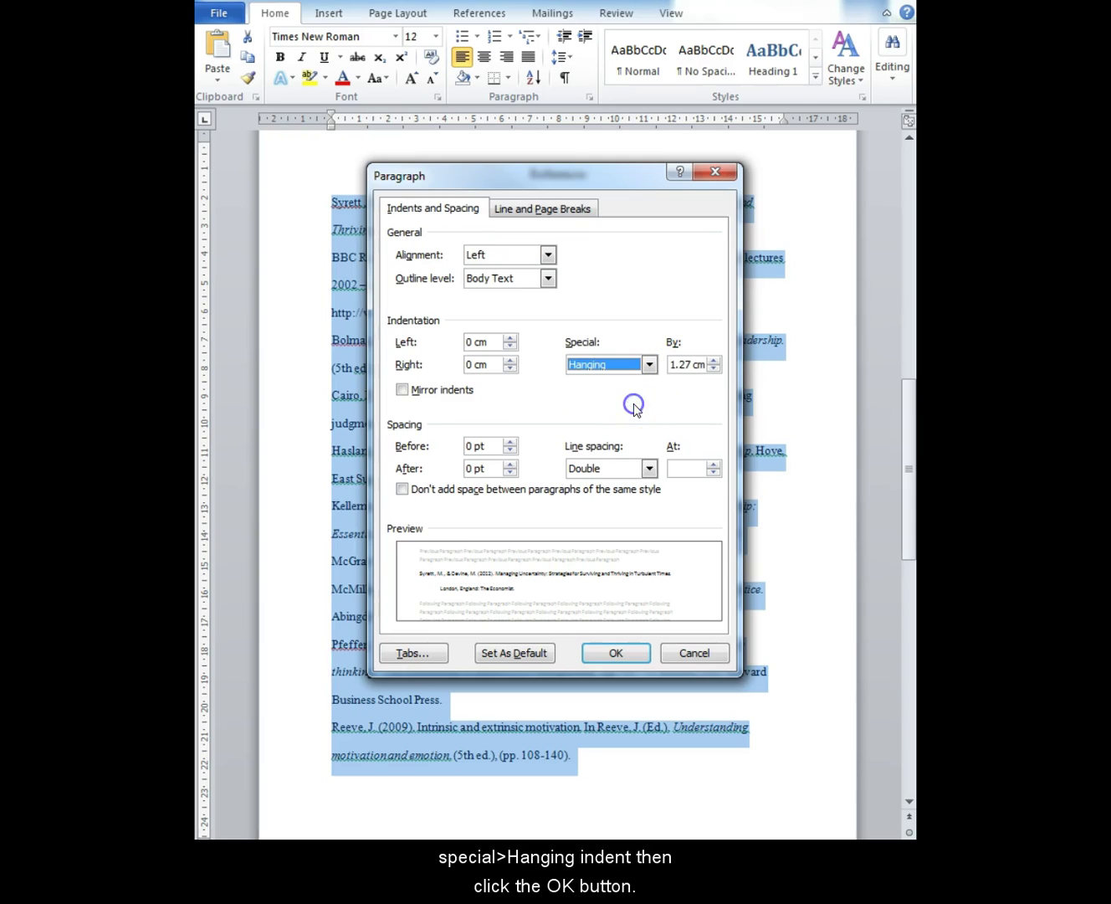
{"action": "left_click", "coordinate": [614, 654]}
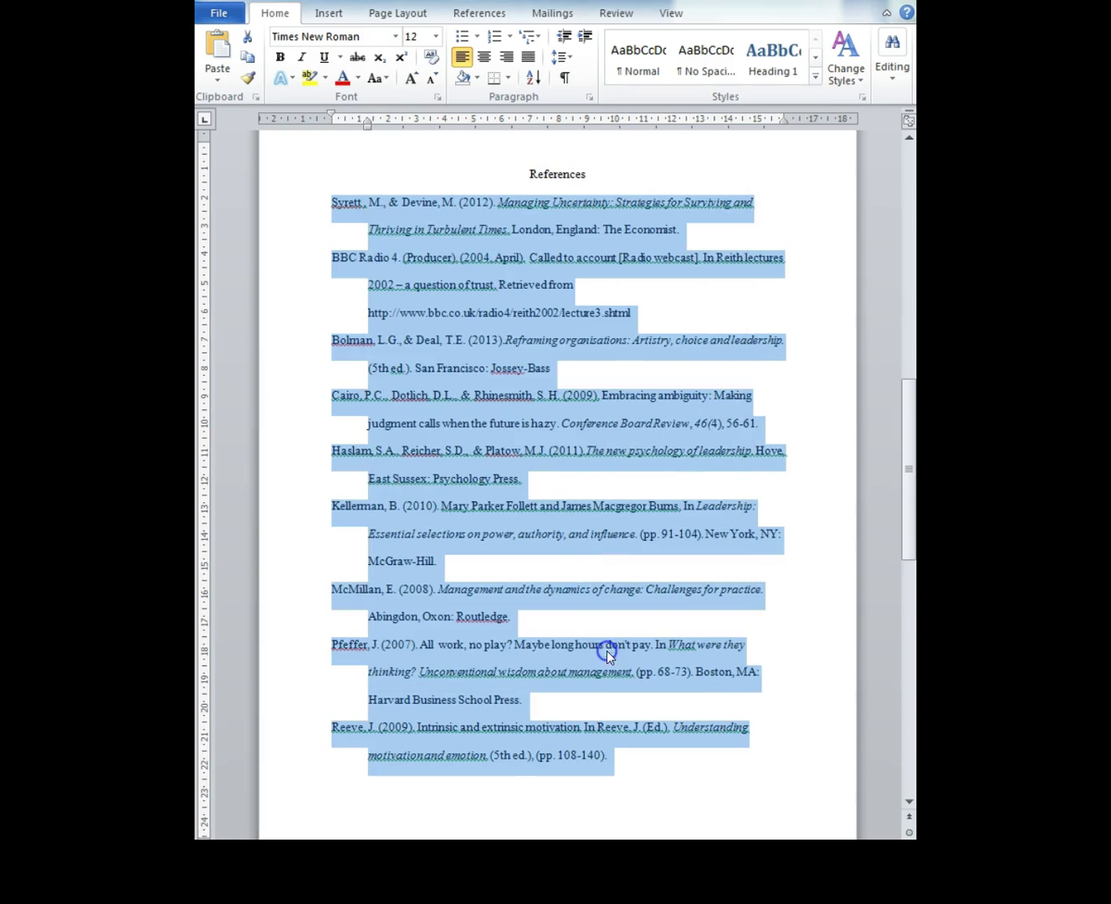
Undo the hanging indent, then reapply it by dragging the ruler's Hanging Indent marker about 1.25 cm
{"action": "left_click", "coordinate": [385, 172]}
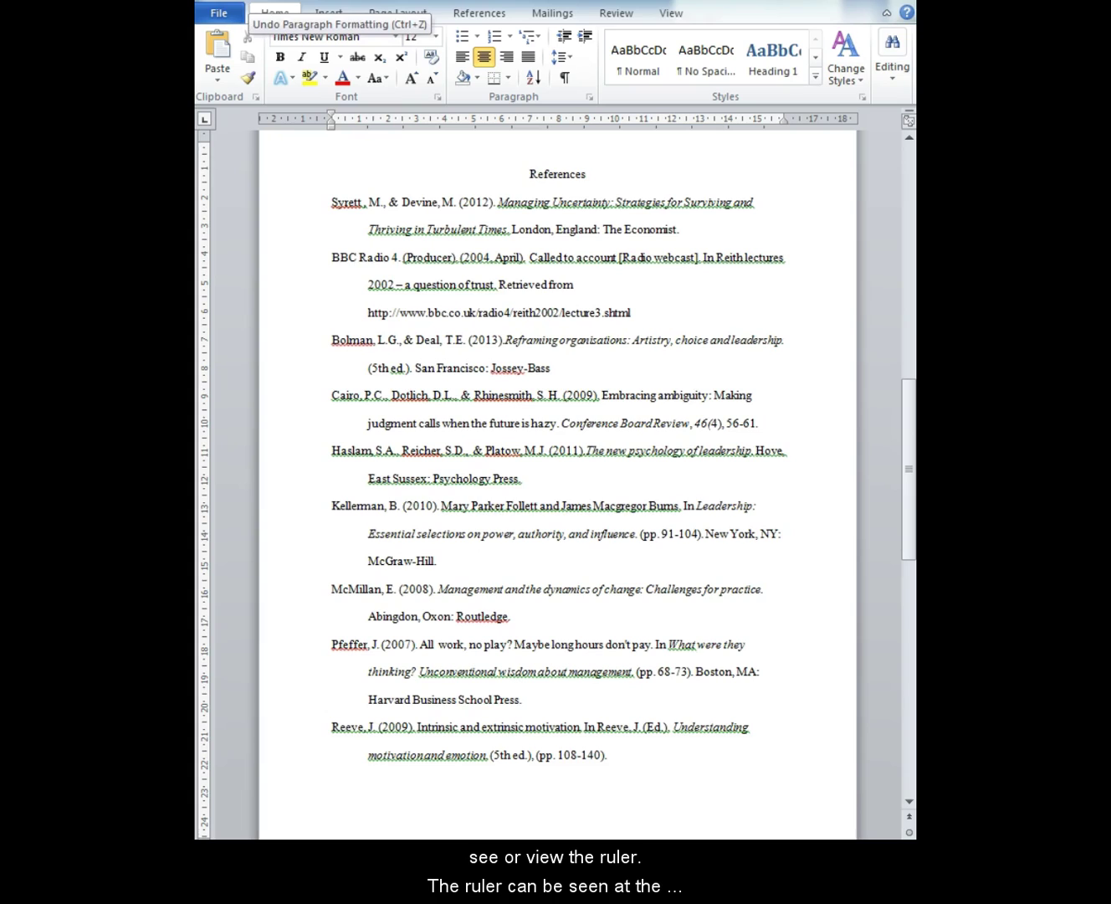
{"action": "key", "text": "ctrl+z"}
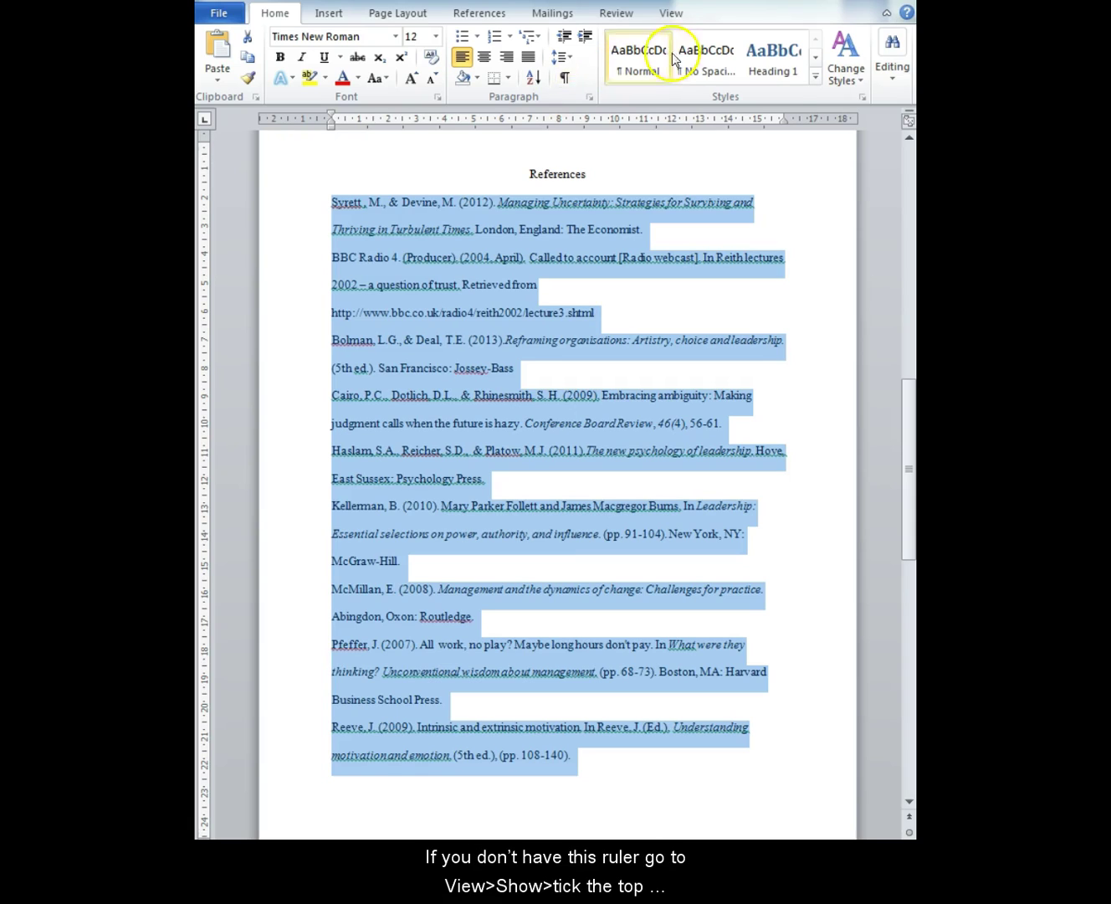
{"action": "left_click", "coordinate": [671, 14]}
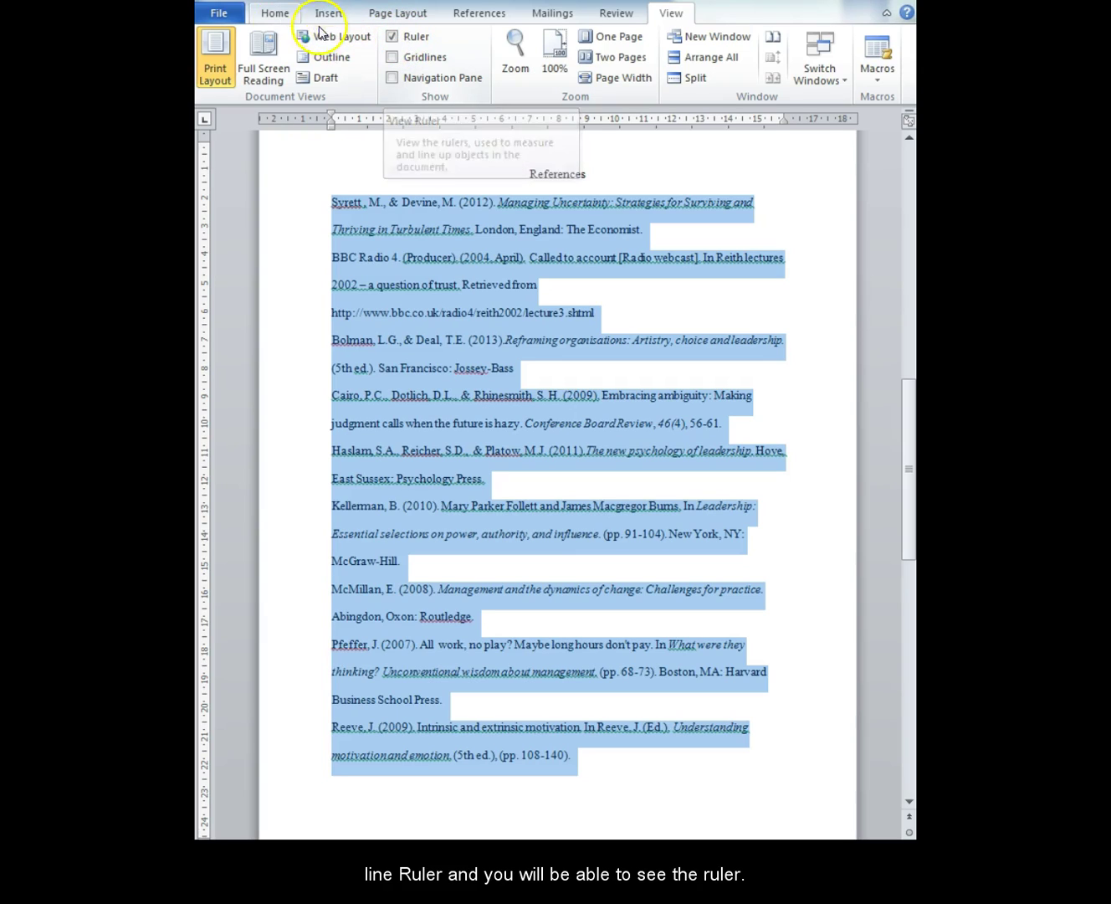
{"action": "left_click", "coordinate": [277, 14]}
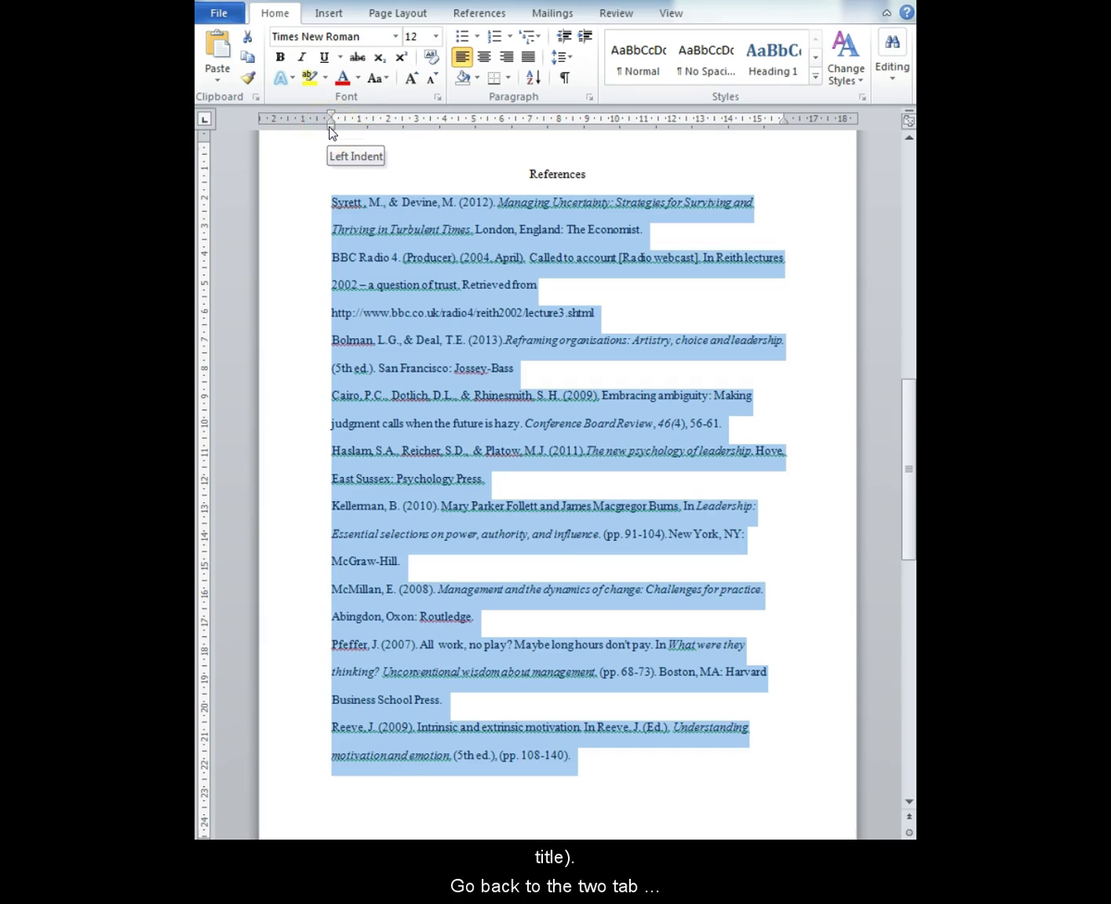
{"action": "left_click_drag", "start_coordinate": [332, 131], "coordinate": [369, 133]}
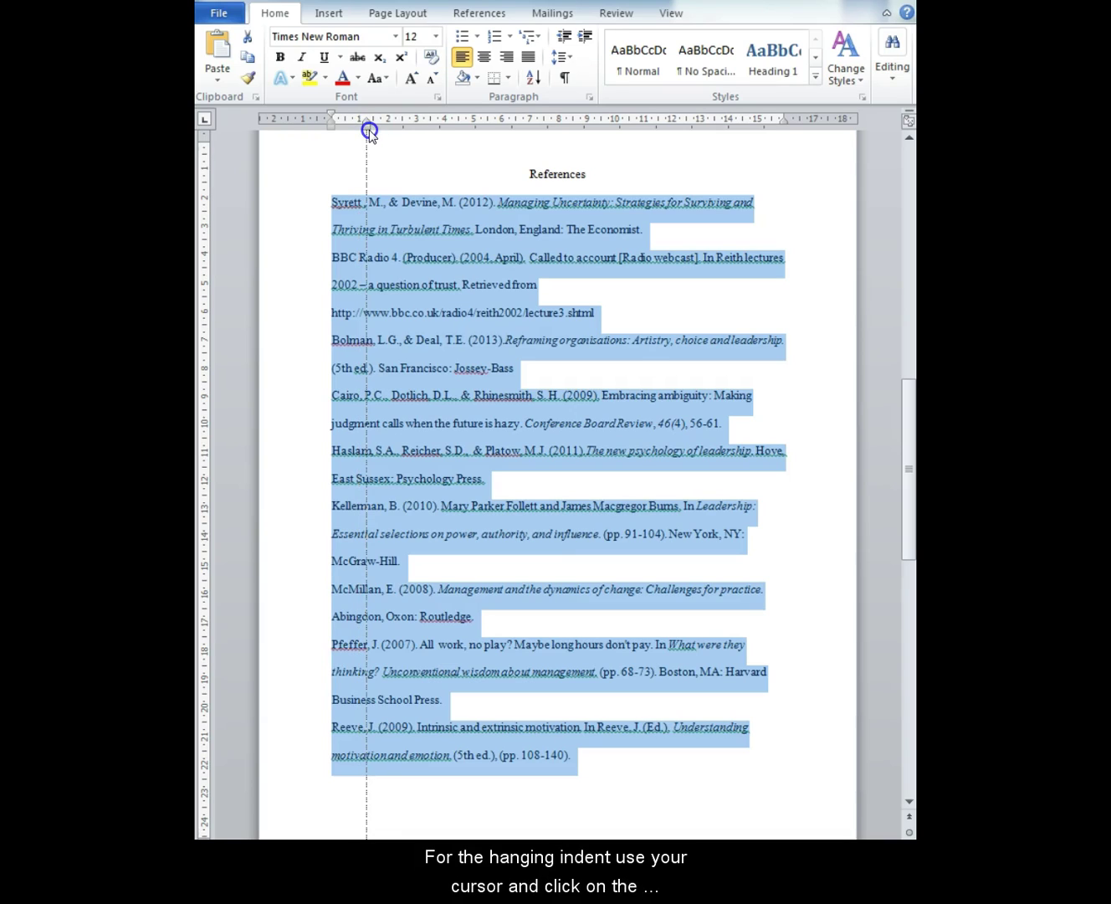
{"action": "left_click_drag", "start_coordinate": [369, 131], "coordinate": [369, 132]}
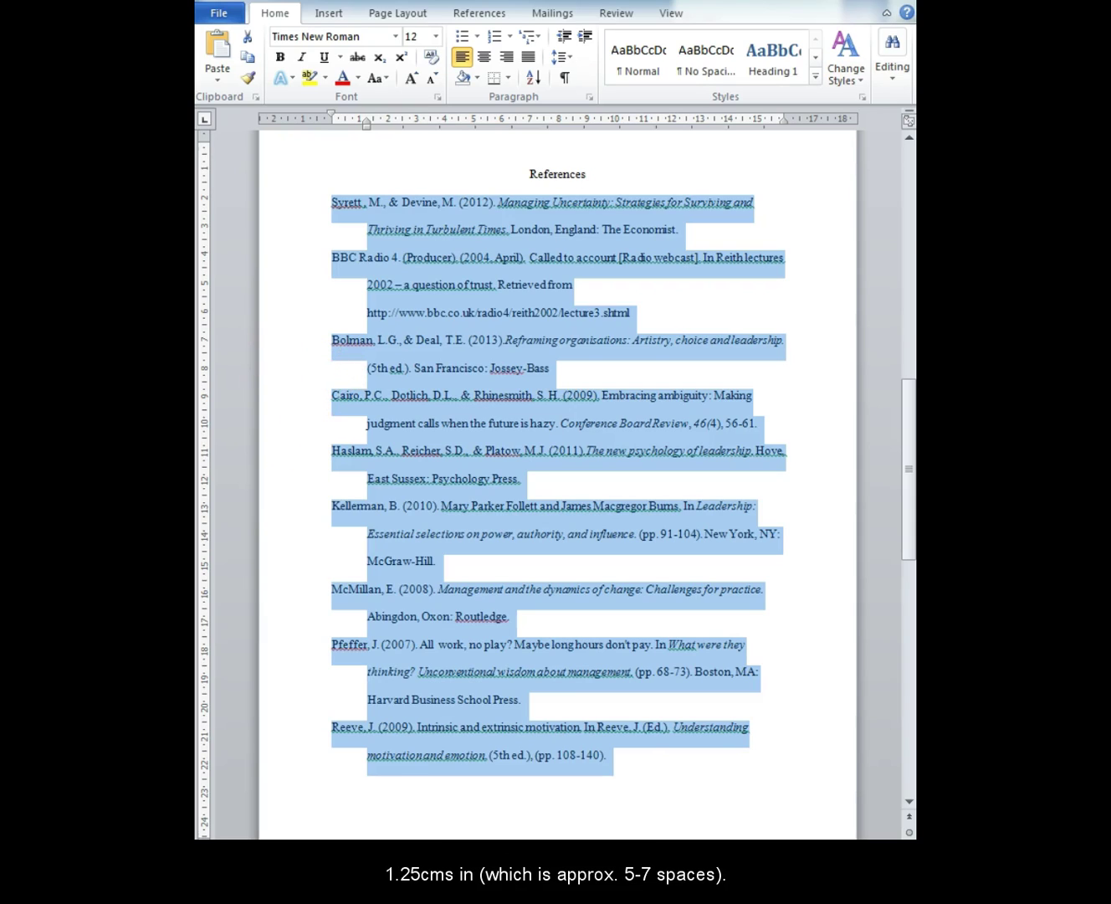
{"action": "key", "text": "Right"}
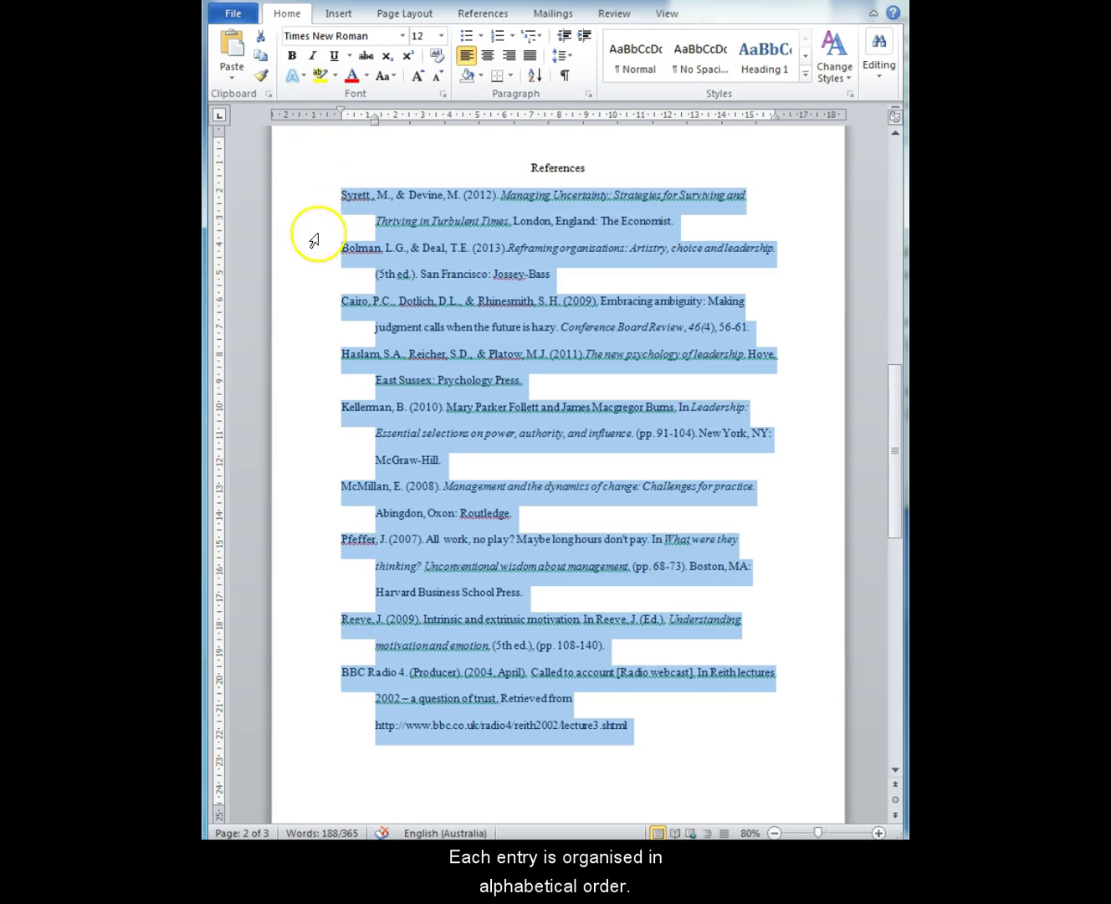
Select all reference entries and sort them ascending by paragraph text
{"action": "left_click", "coordinate": [341, 191]}
{"action": "left_click", "coordinate": [340, 248]}
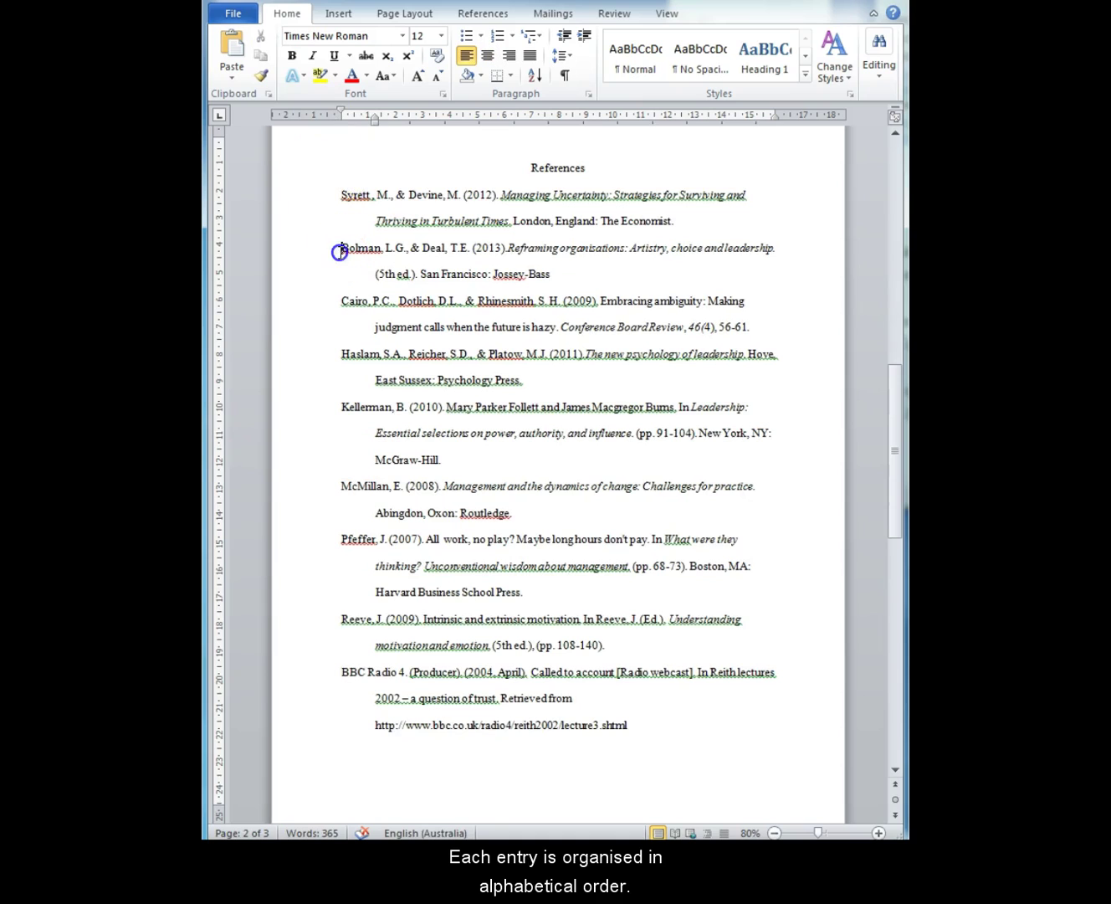
{"action": "left_click_drag", "start_coordinate": [340, 191], "coordinate": [650, 722]}
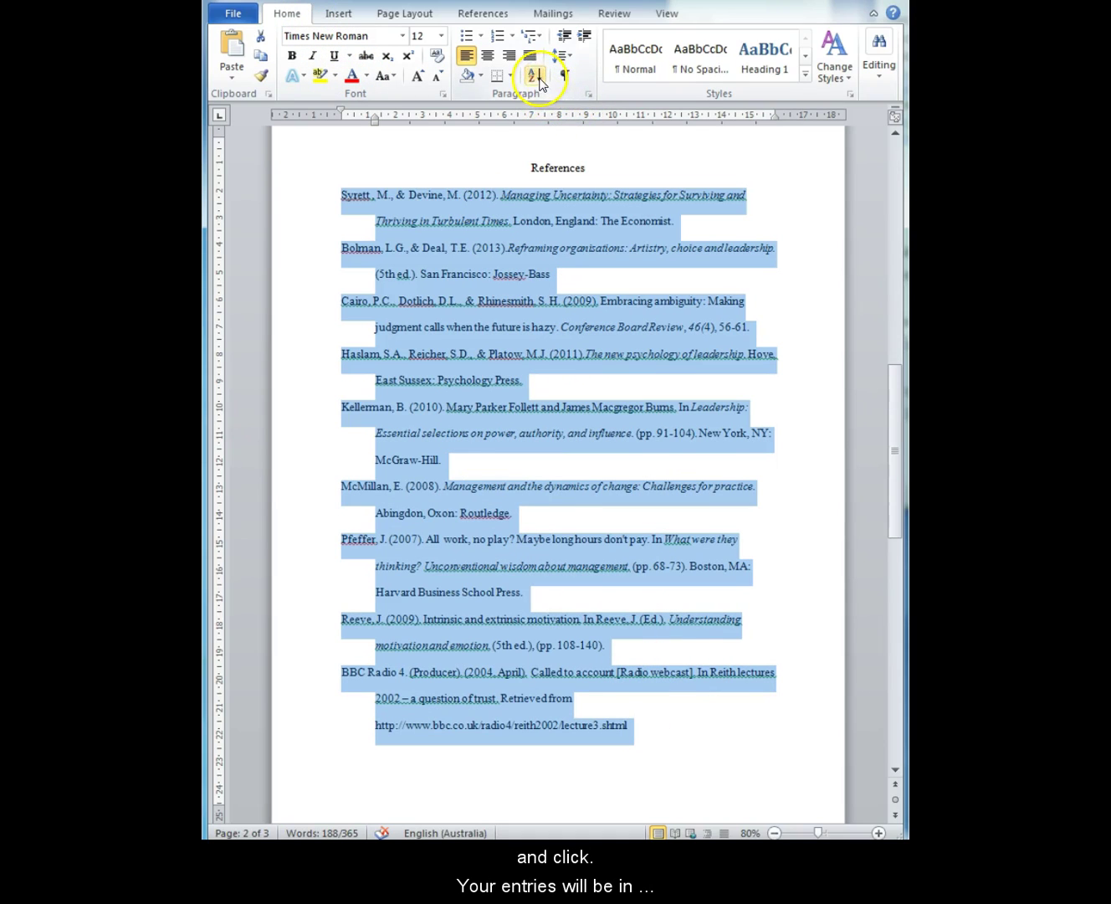
{"action": "left_click", "coordinate": [536, 77]}
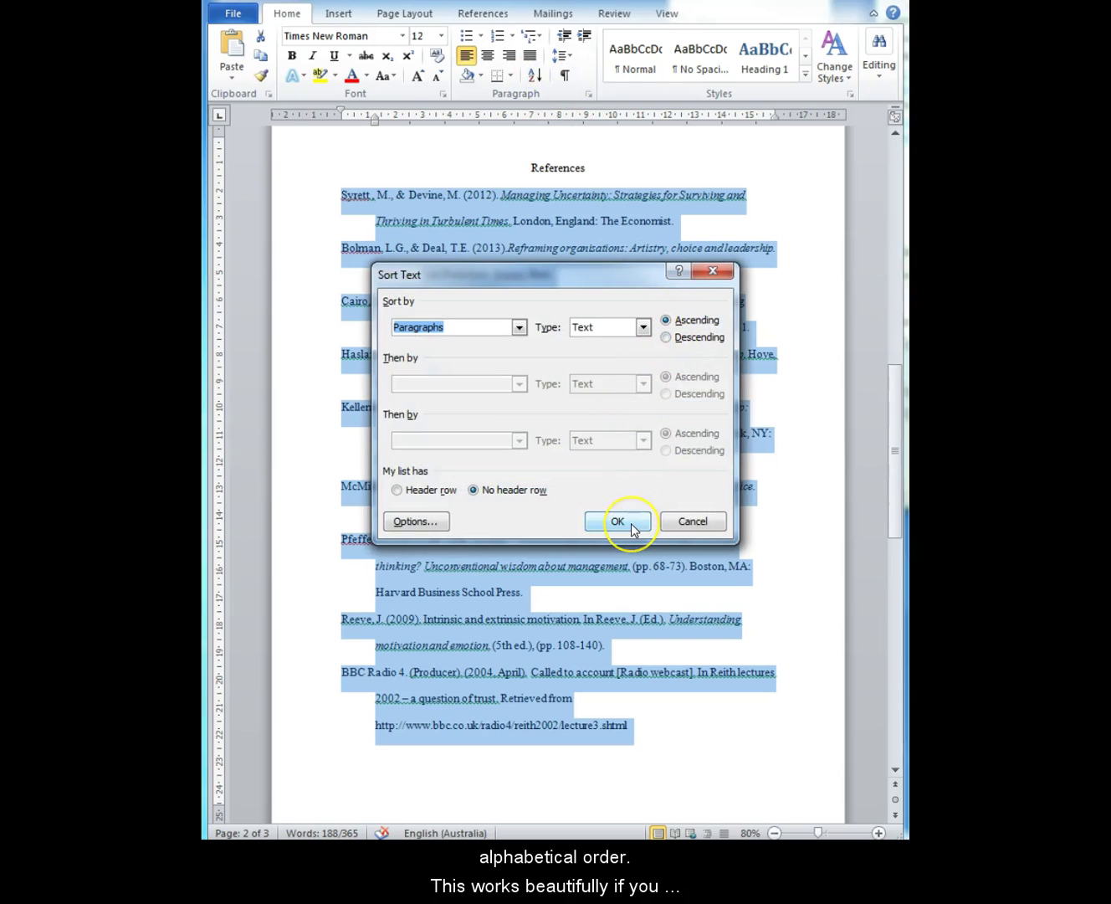
{"action": "left_click", "coordinate": [633, 528]}
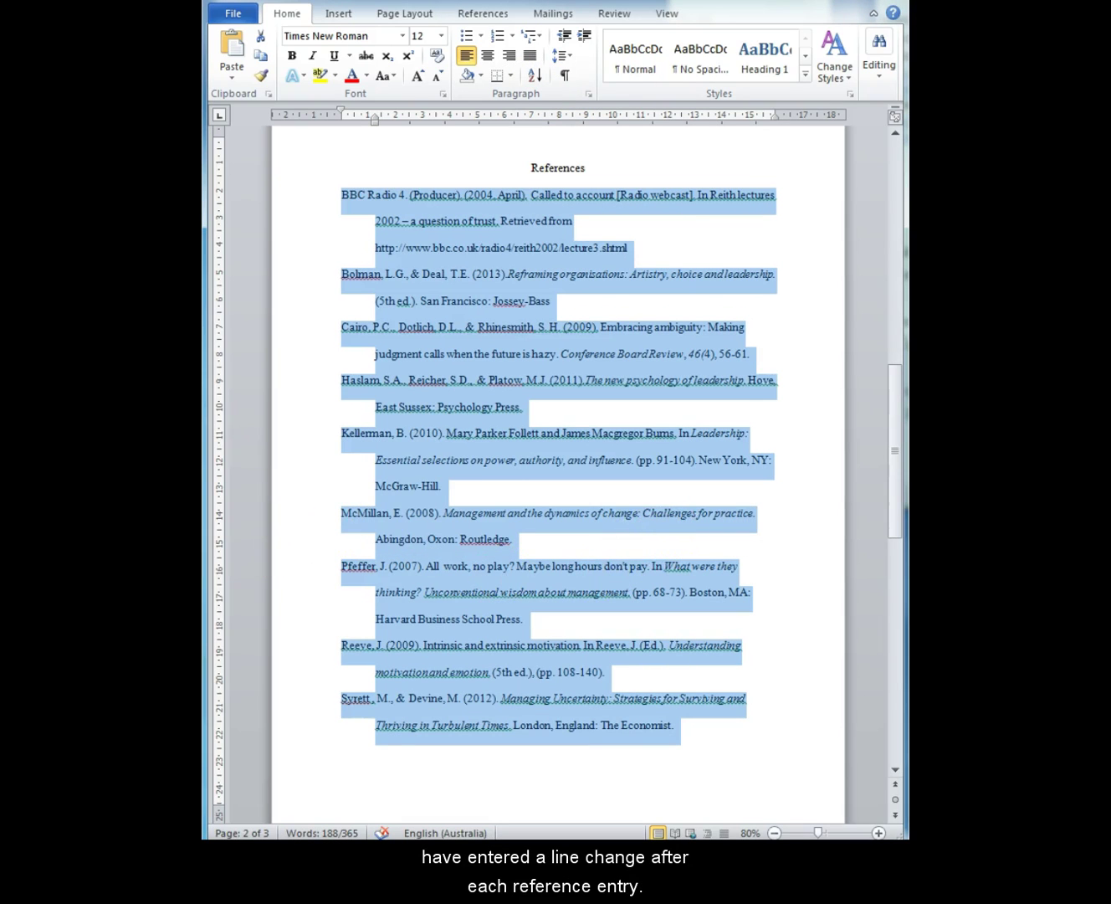
{"action": "left_click", "coordinate": [339, 750]}
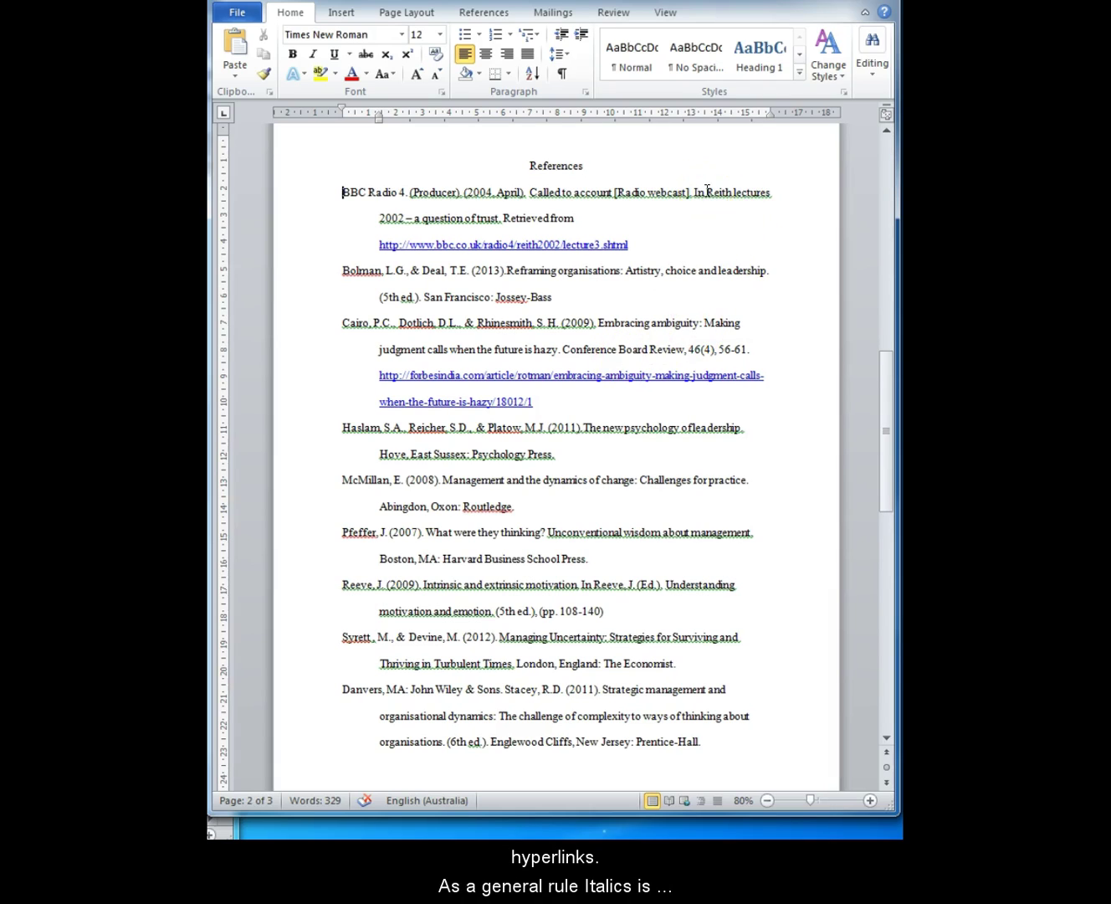
Italicise the Reith lectures and Reframing organisations titles and the journal name Conference Board Review
{"action": "left_click_drag", "start_coordinate": [707, 189], "coordinate": [500, 222]}
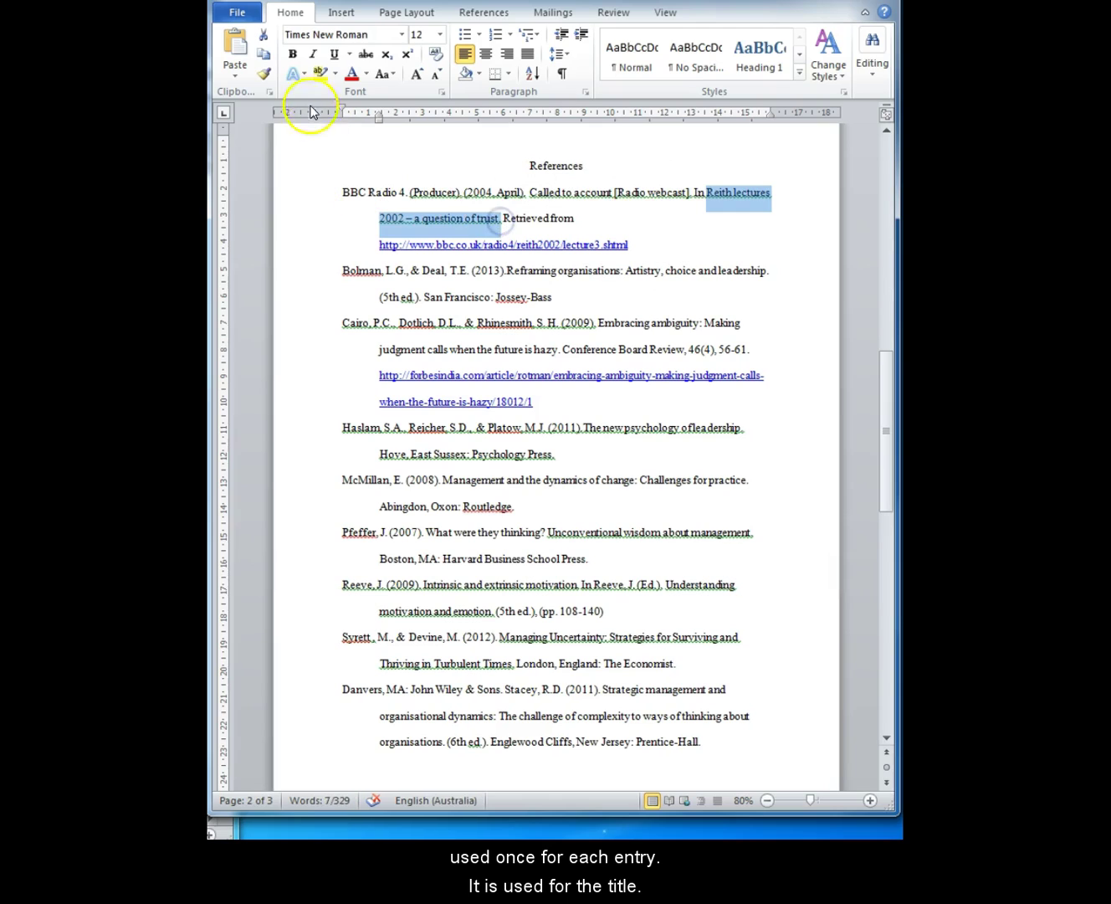
{"action": "left_click", "coordinate": [313, 53]}
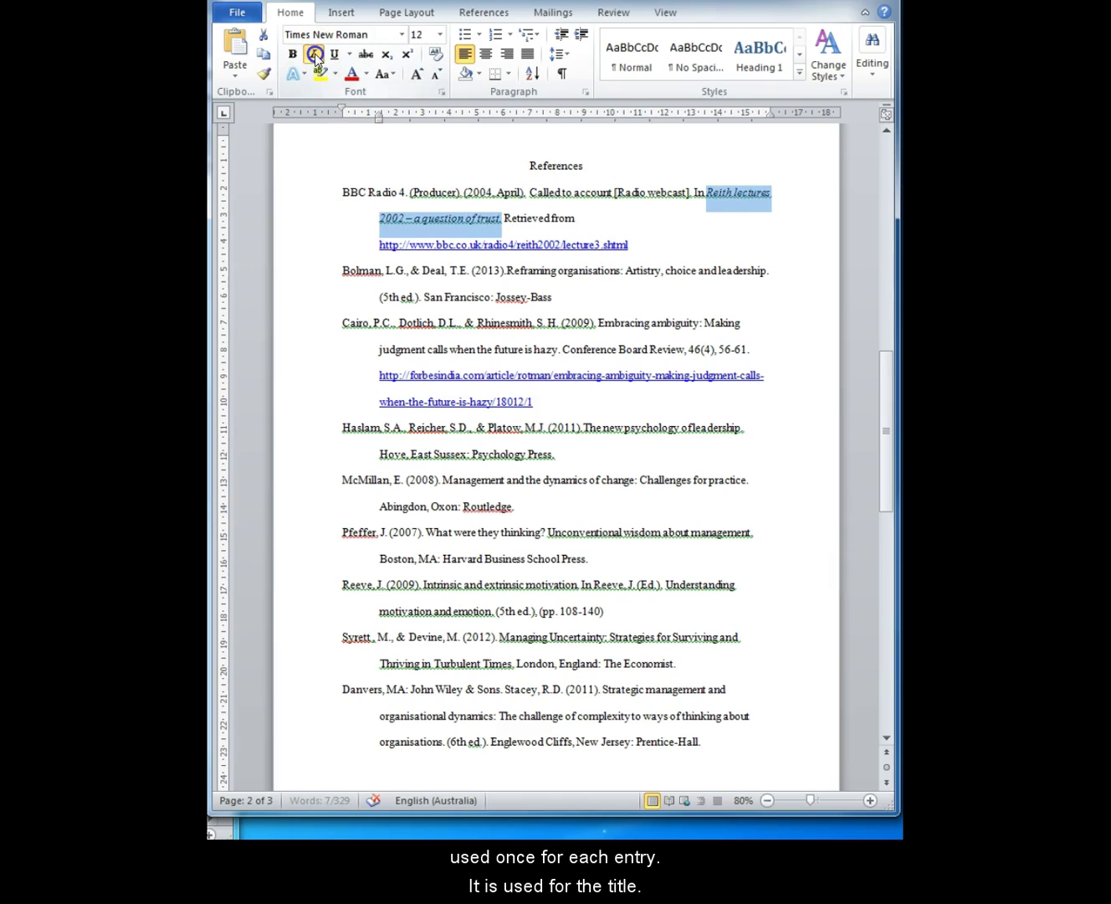
{"action": "left_click", "coordinate": [603, 288]}
{"action": "left_click_drag", "start_coordinate": [513, 272], "coordinate": [745, 271]}
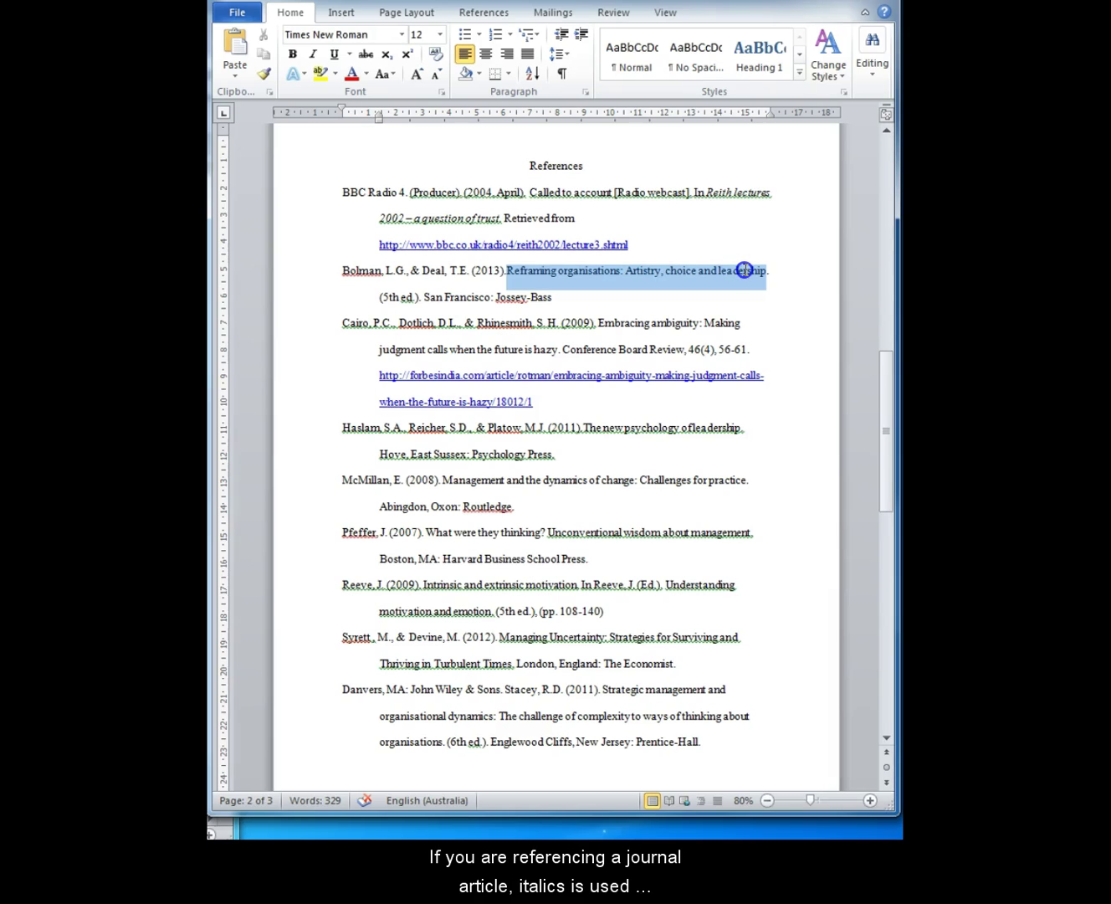
{"action": "left_click", "coordinate": [313, 54]}
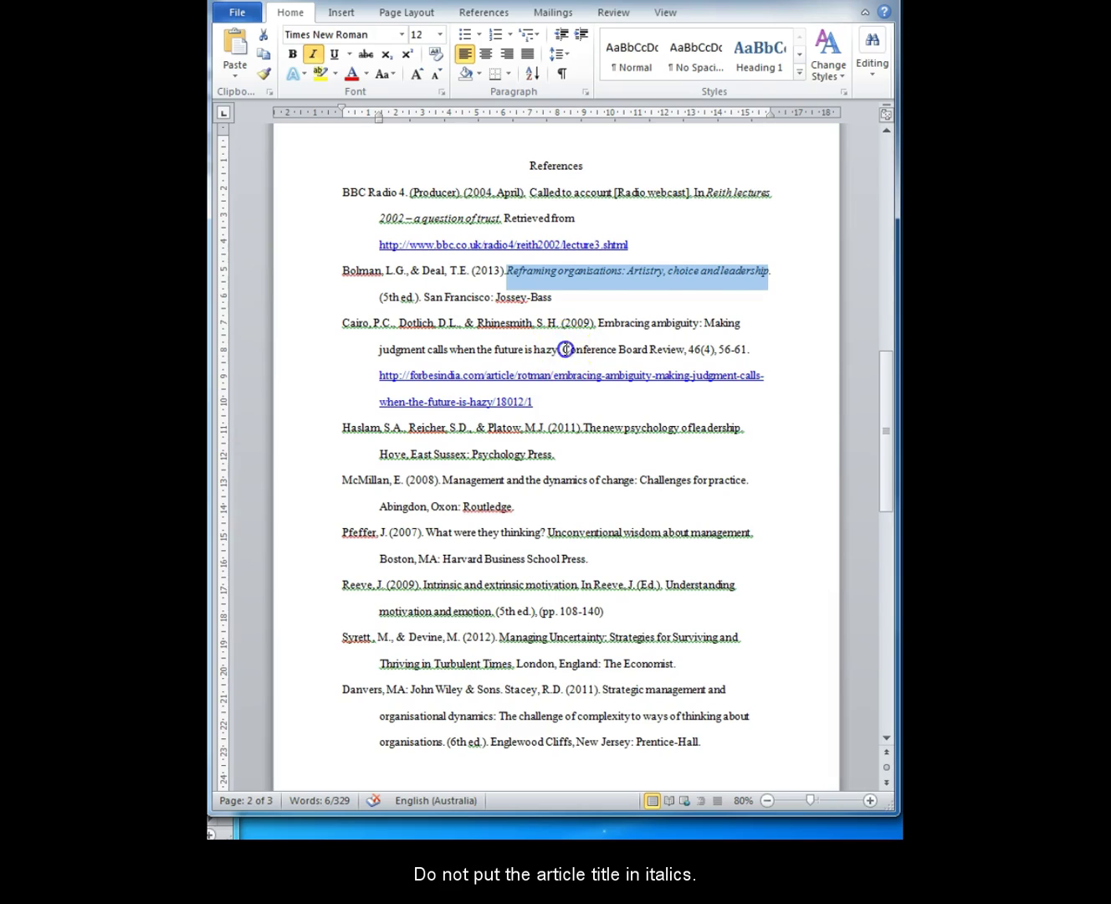
{"action": "left_click_drag", "start_coordinate": [565, 349], "coordinate": [638, 347]}
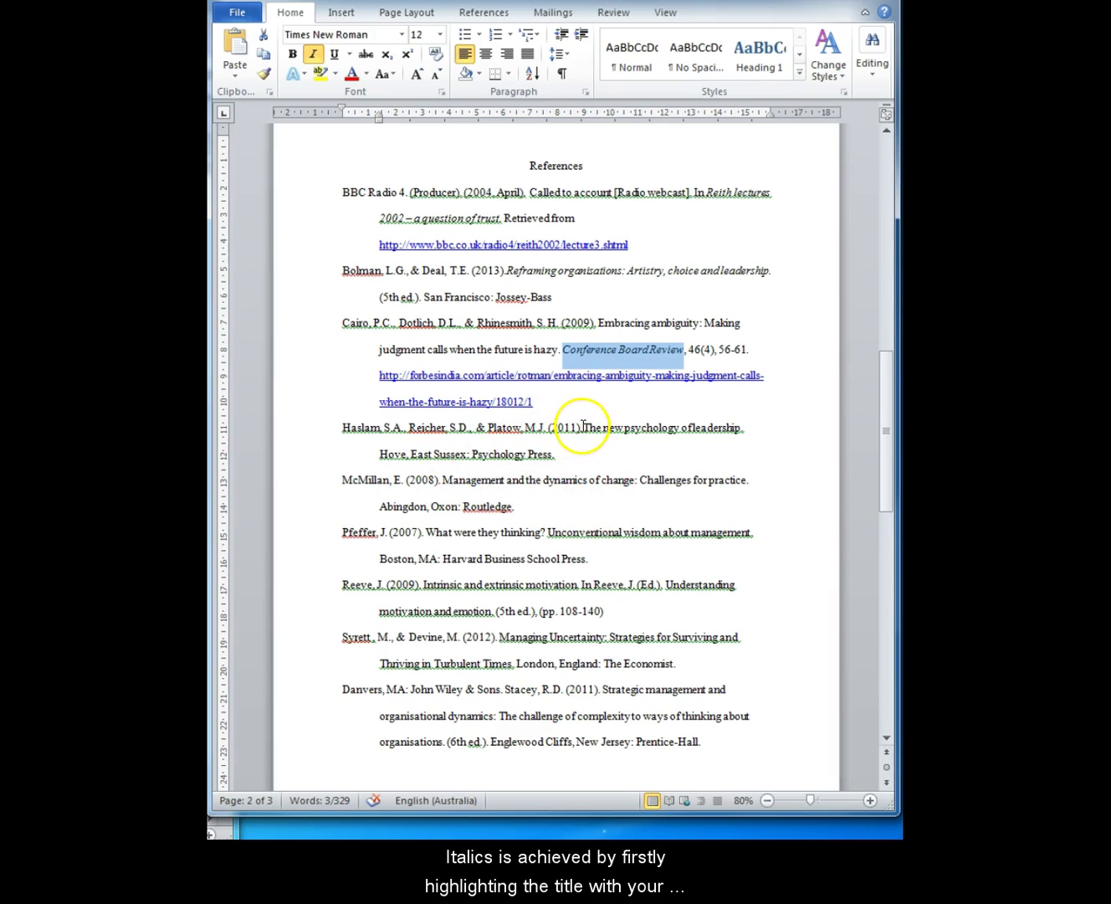
Italicise The new psychology of leadership, Management and the dynamics of change, and What were they thinking?
{"action": "left_click_drag", "start_coordinate": [583, 427], "coordinate": [728, 430]}
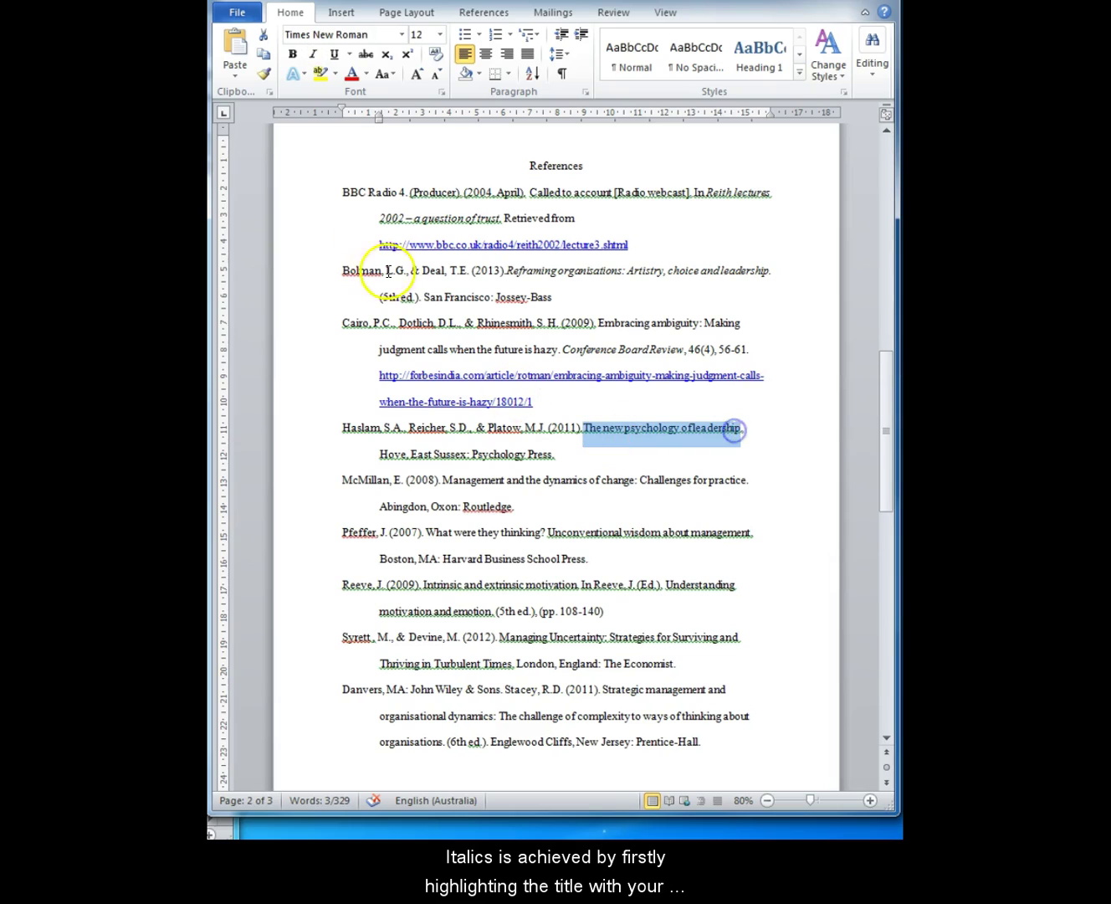
{"action": "left_click", "coordinate": [312, 54]}
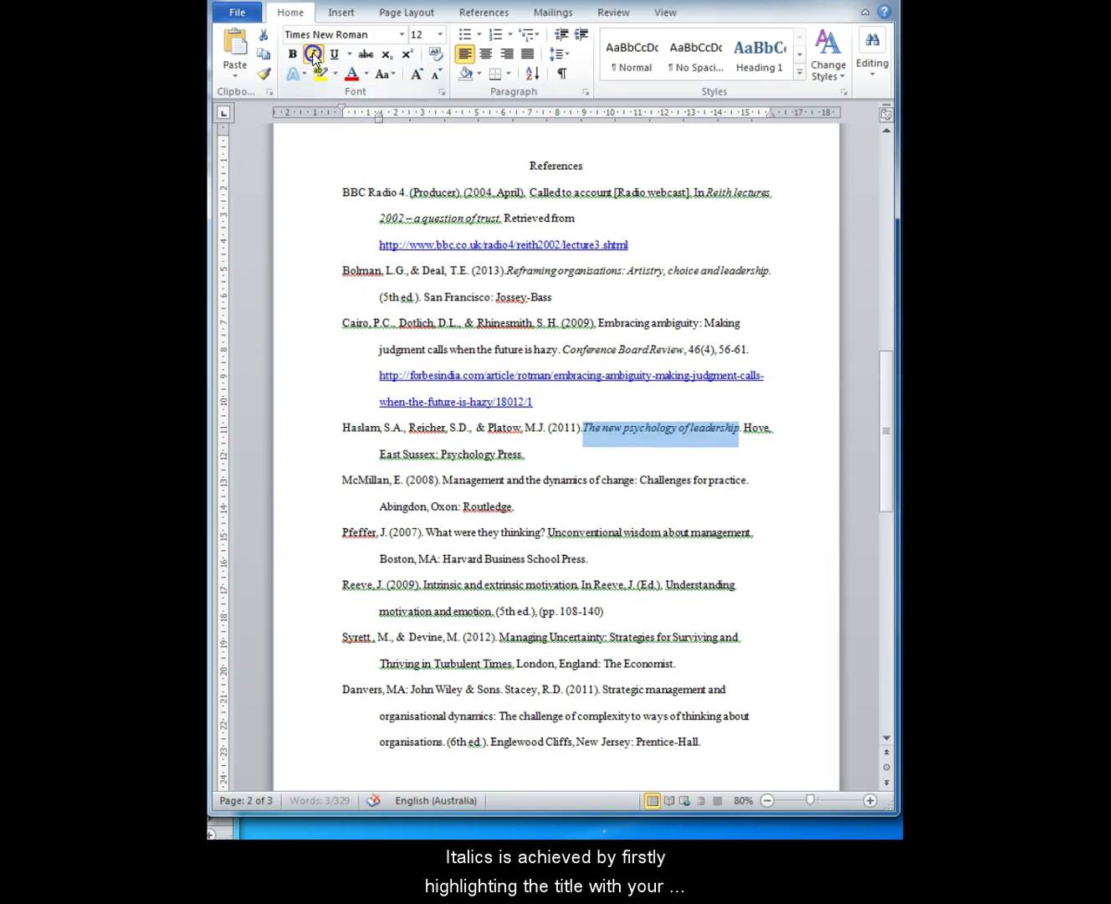
{"action": "left_click", "coordinate": [582, 509]}
{"action": "left_click_drag", "start_coordinate": [446, 482], "coordinate": [737, 474]}
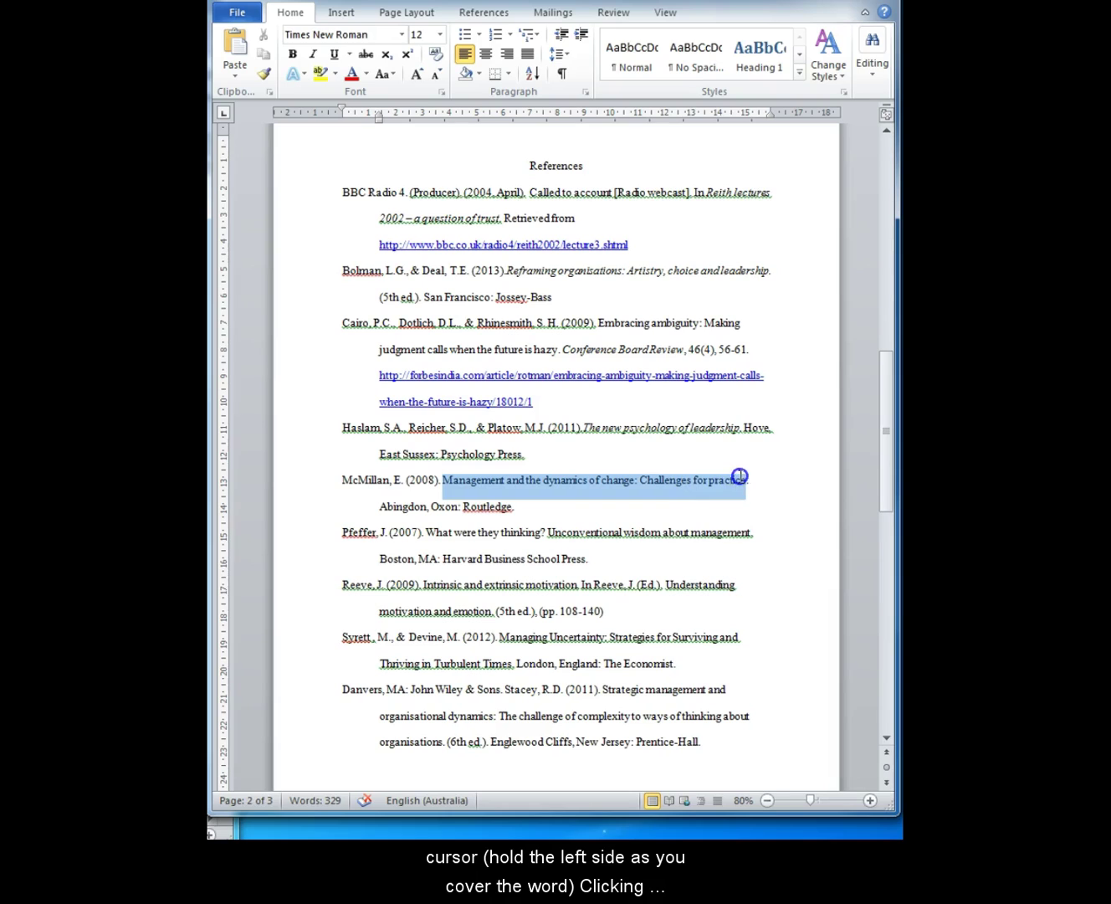
{"action": "left_click", "coordinate": [314, 55]}
{"action": "left_click", "coordinate": [624, 543]}
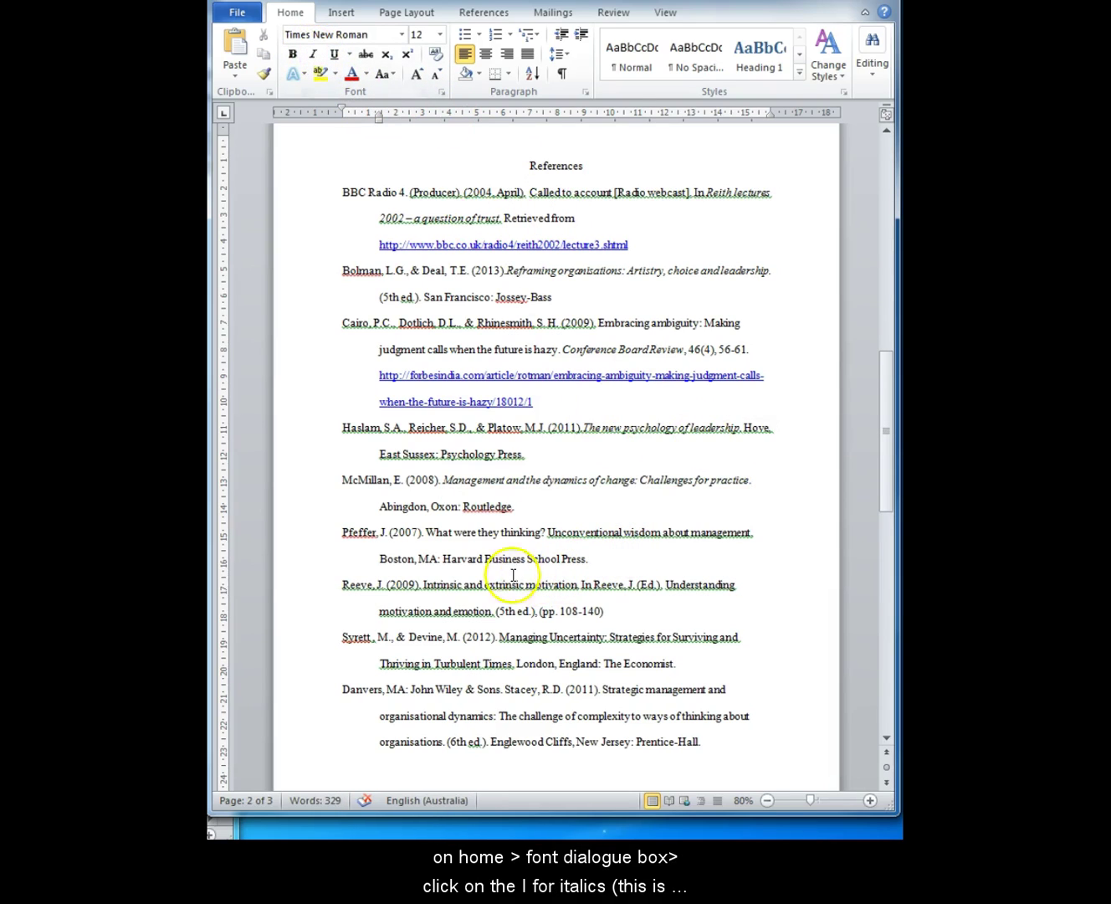
{"action": "left_click_drag", "start_coordinate": [430, 533], "coordinate": [767, 534]}
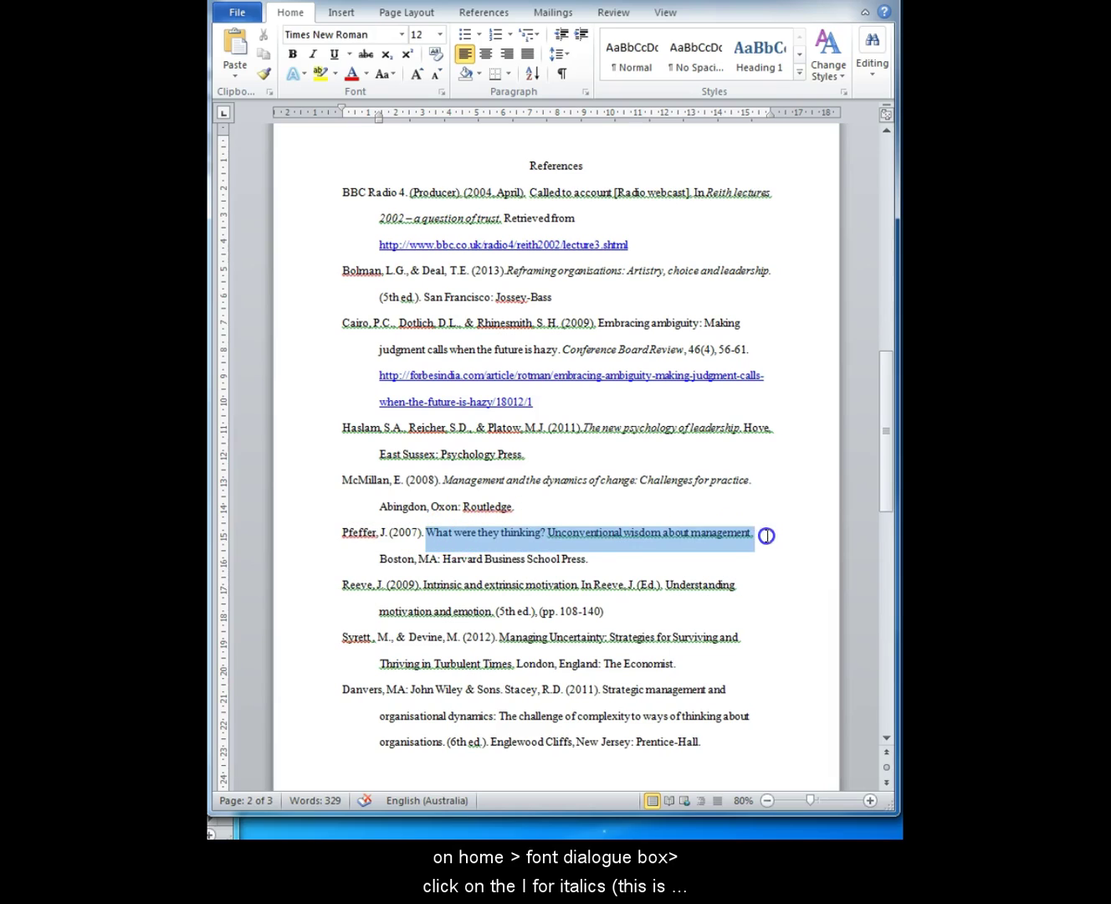
{"action": "left_click", "coordinate": [312, 55]}
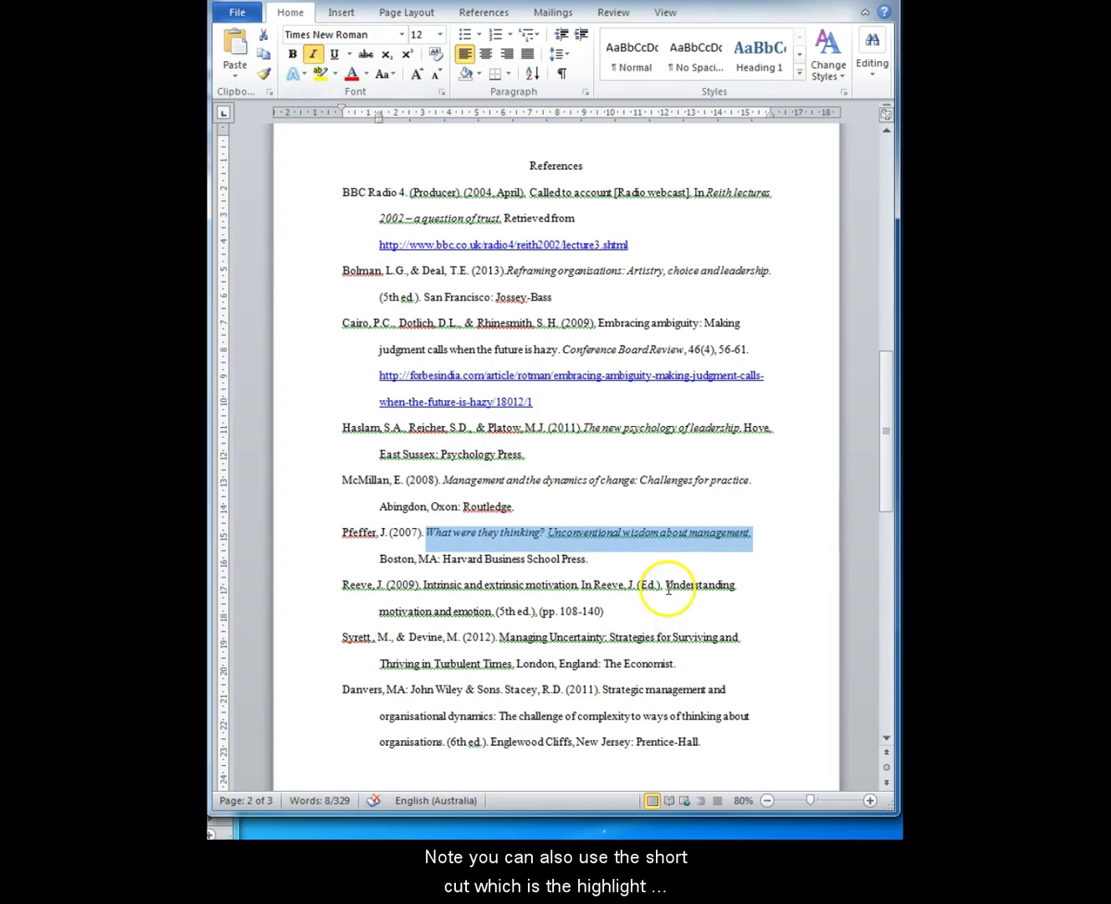
Italicise the titles Understanding motivation and emotion and Managing Uncertainty
{"action": "left_click_drag", "start_coordinate": [664, 586], "coordinate": [491, 619]}
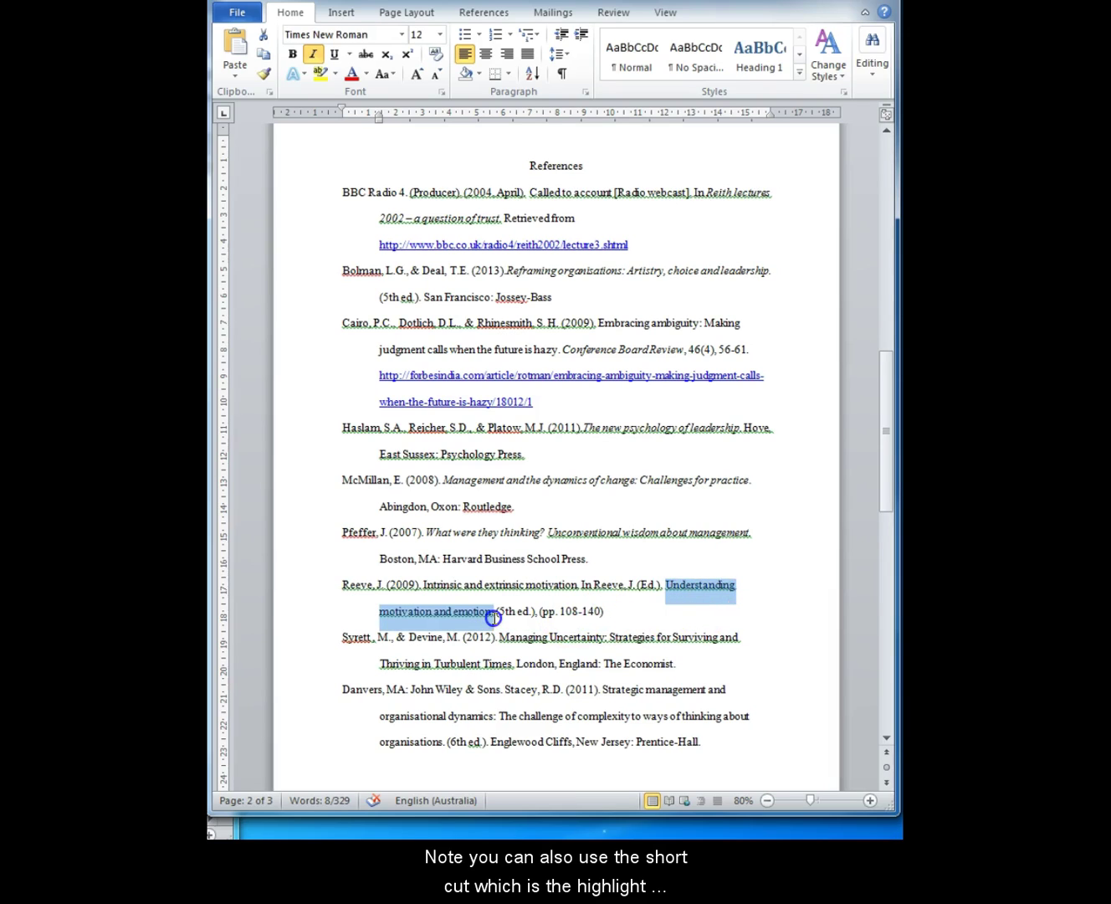
{"action": "left_click", "coordinate": [313, 54]}
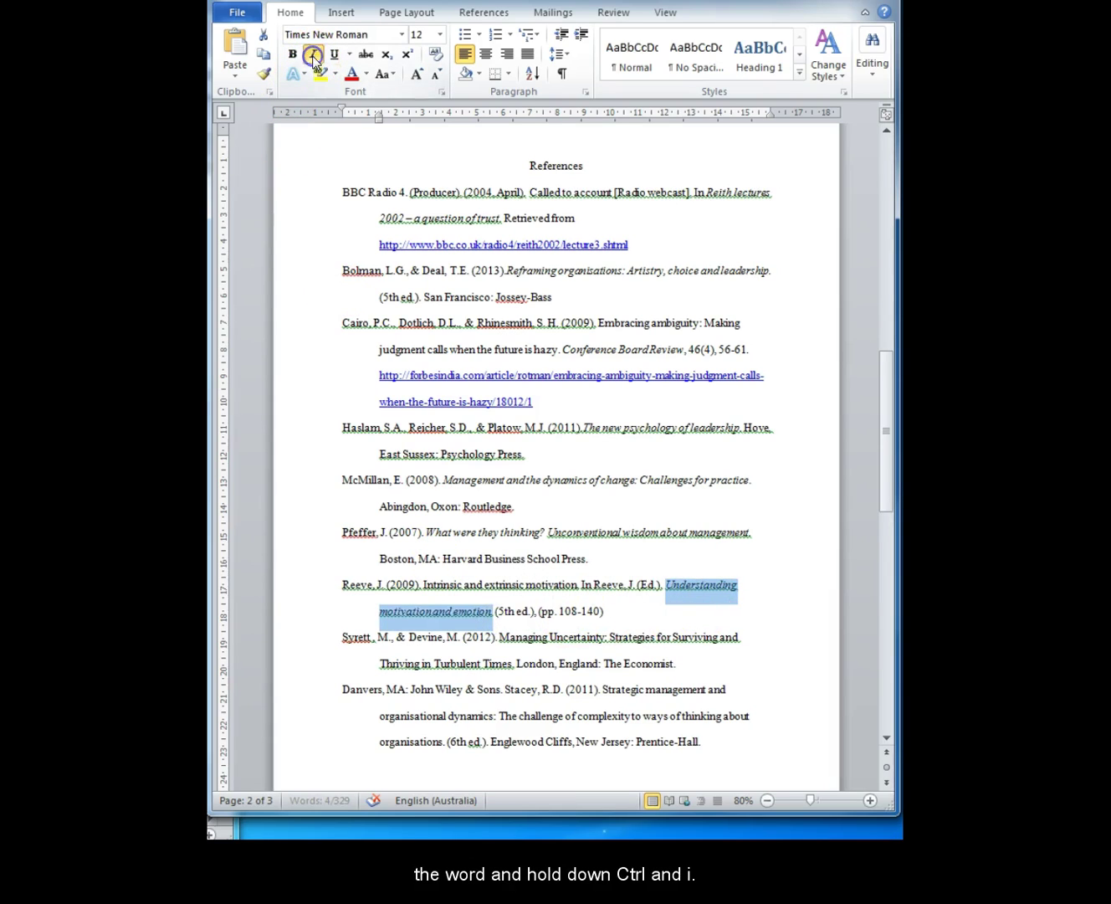
{"action": "left_click", "coordinate": [539, 667]}
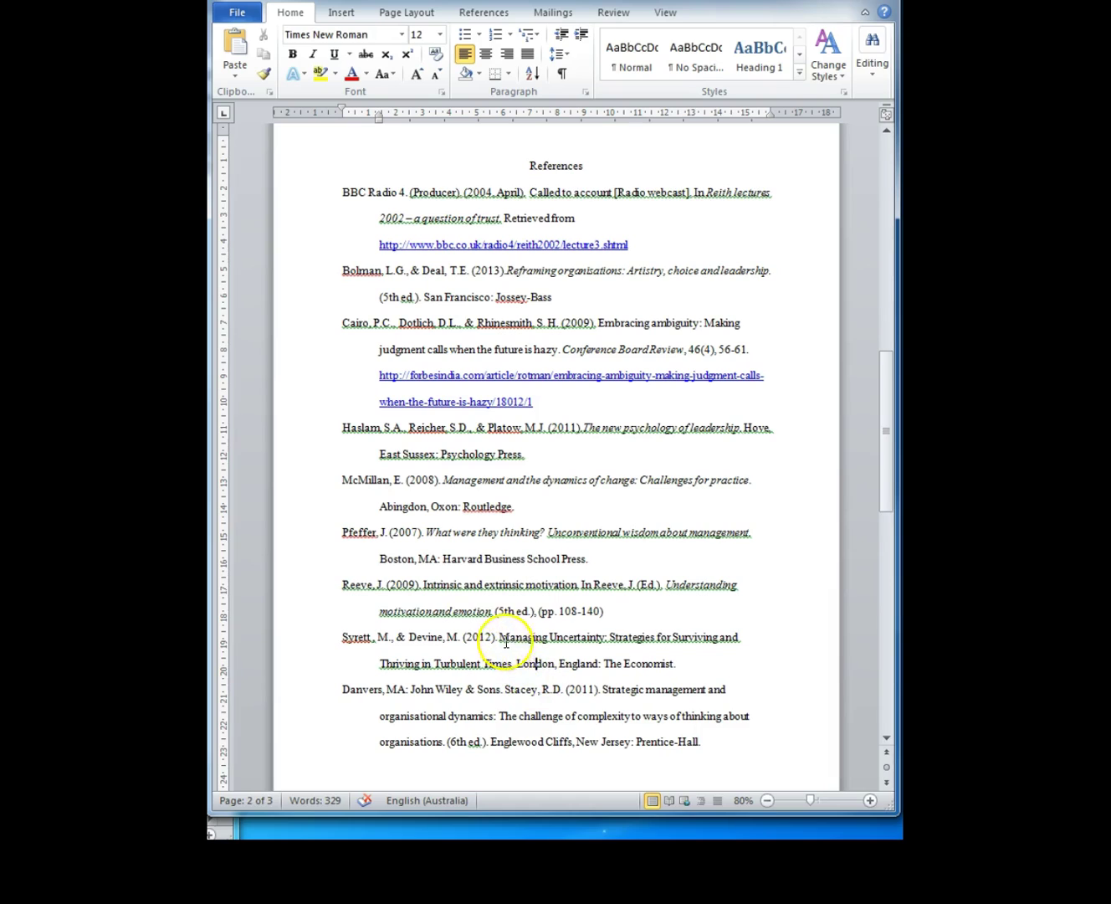
{"action": "left_click_drag", "start_coordinate": [517, 643], "coordinate": [518, 666]}
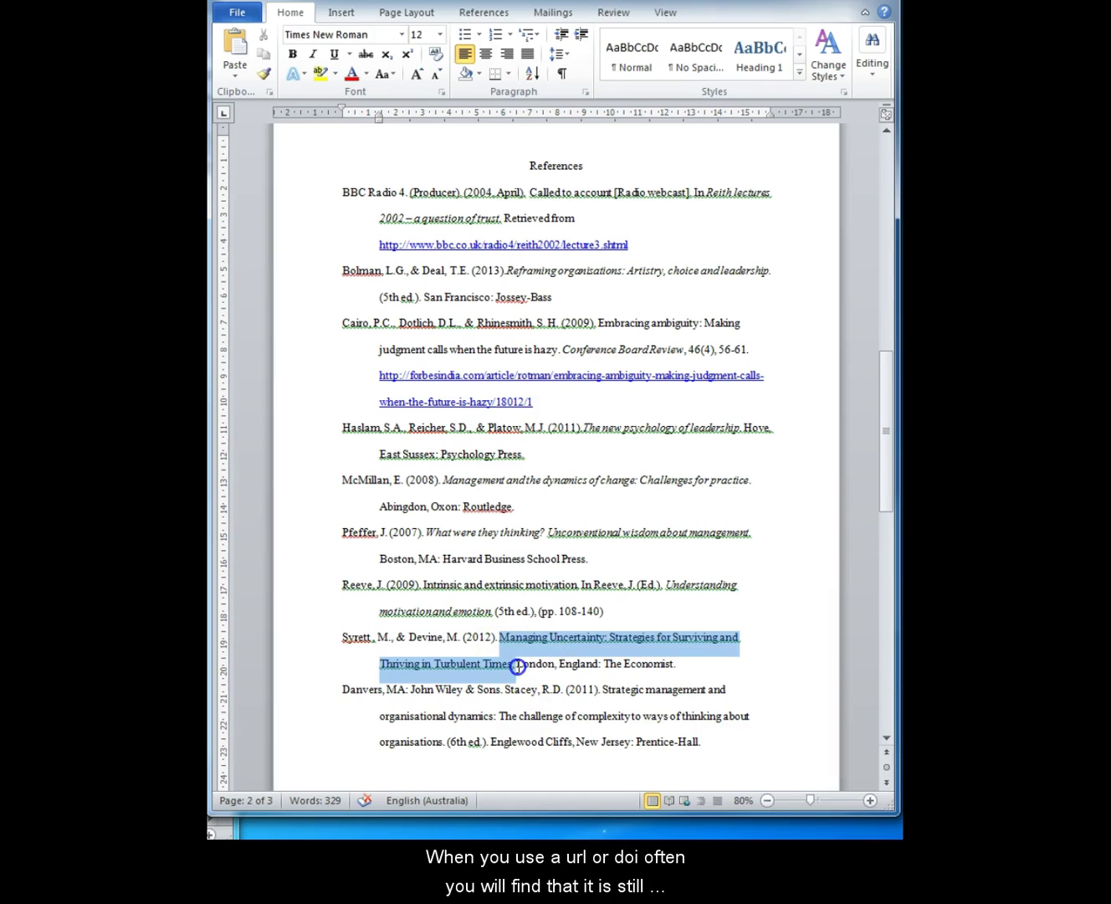
{"action": "left_click", "coordinate": [315, 55]}
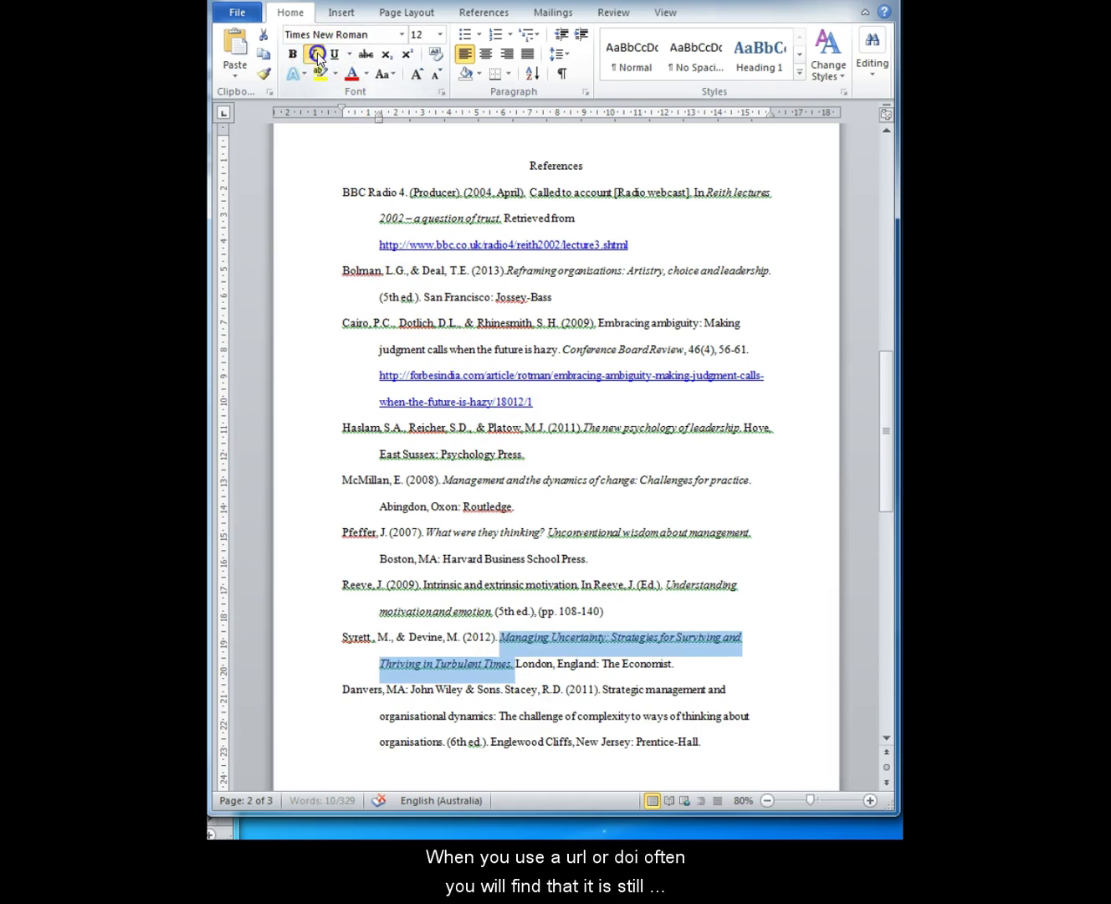
{"action": "left_click", "coordinate": [513, 671]}
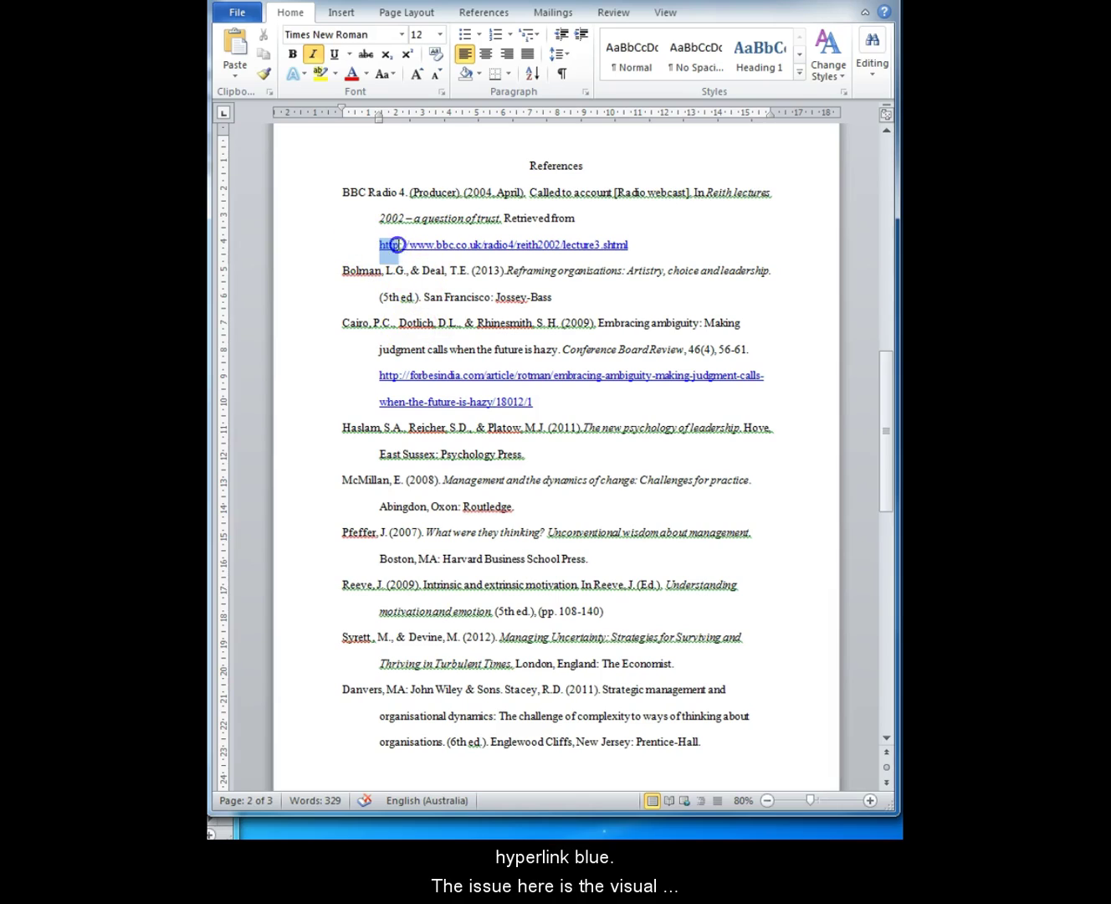
{"action": "left_click_drag", "start_coordinate": [398, 244], "coordinate": [638, 243]}
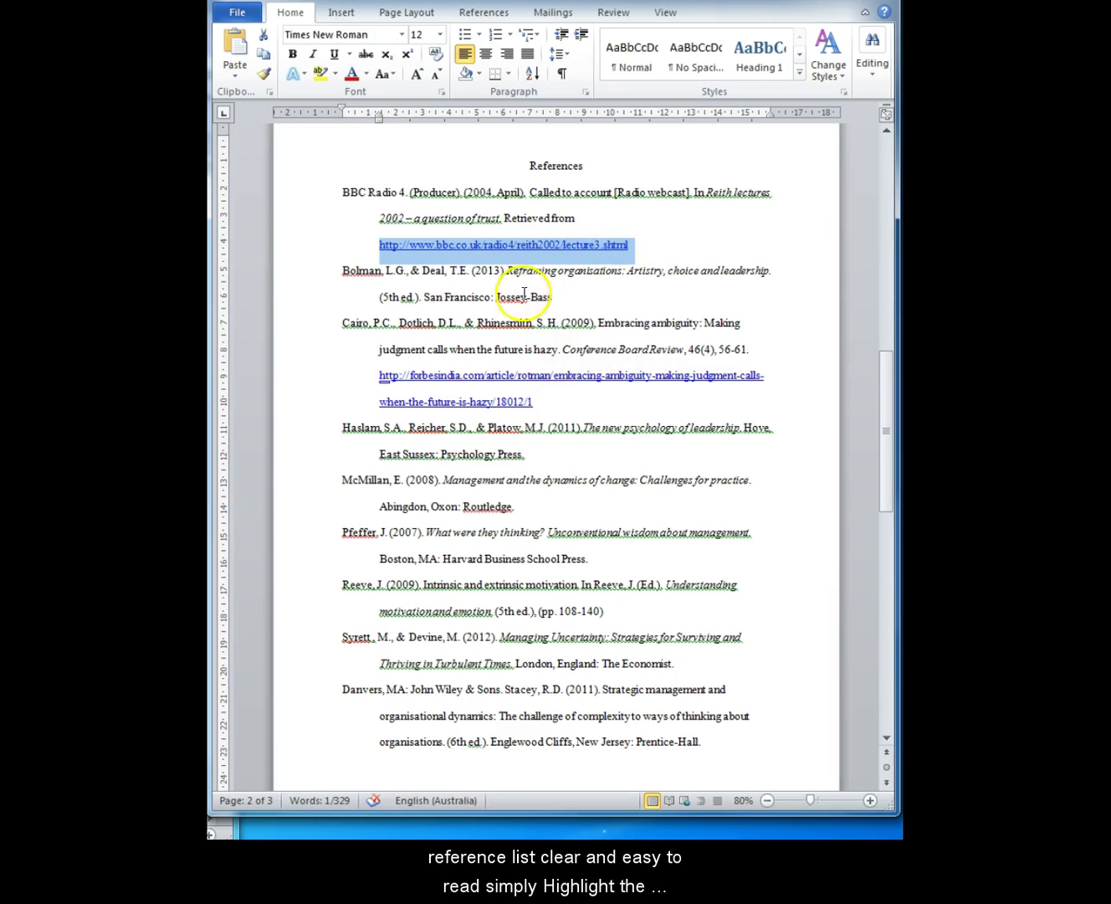
{"action": "right_click", "coordinate": [615, 251]}
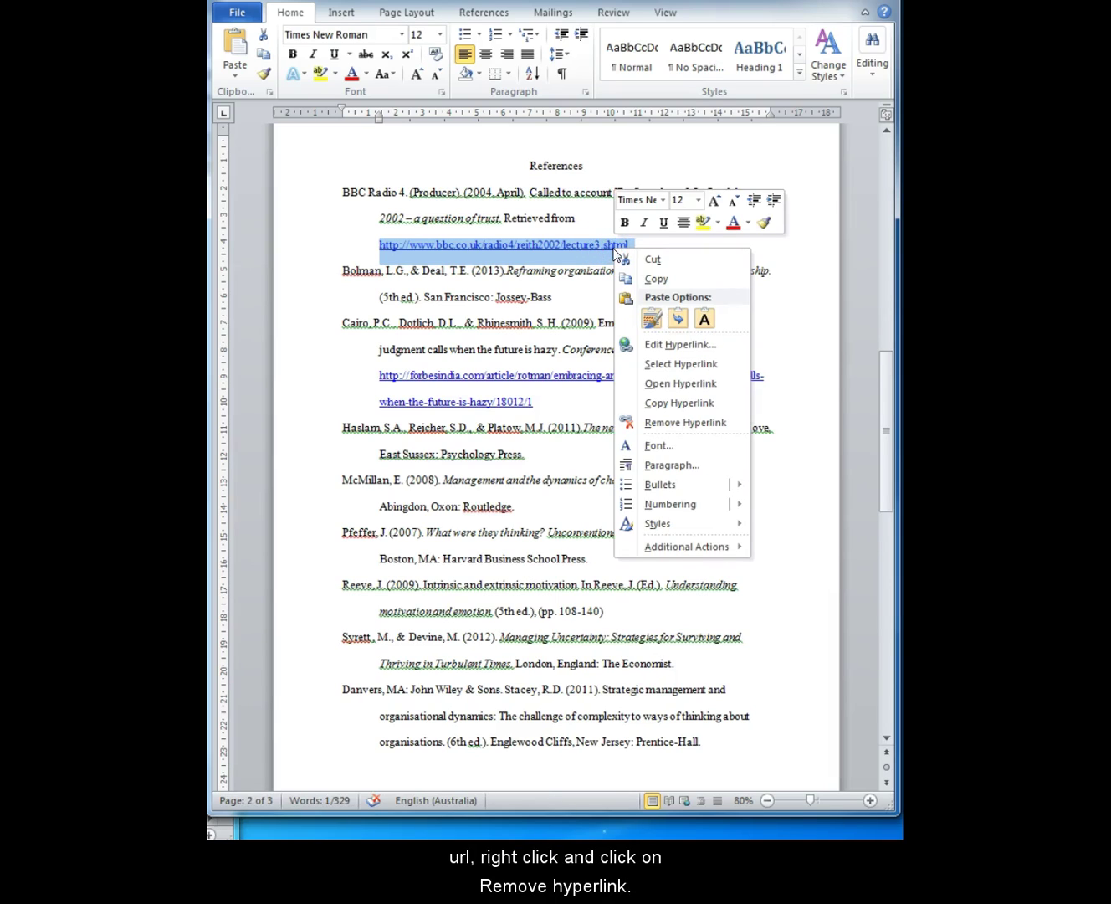
{"action": "left_click", "coordinate": [671, 423]}
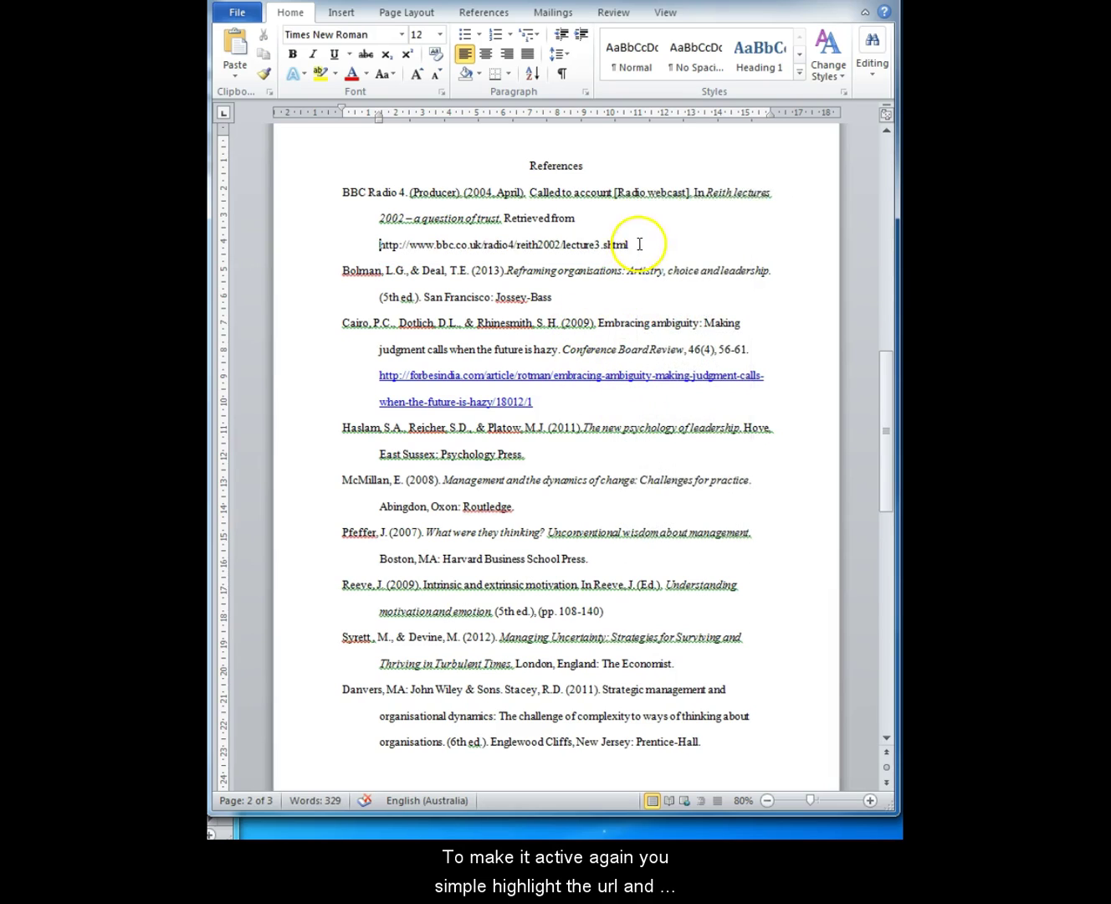
{"action": "left_click_drag", "start_coordinate": [640, 243], "coordinate": [381, 242]}
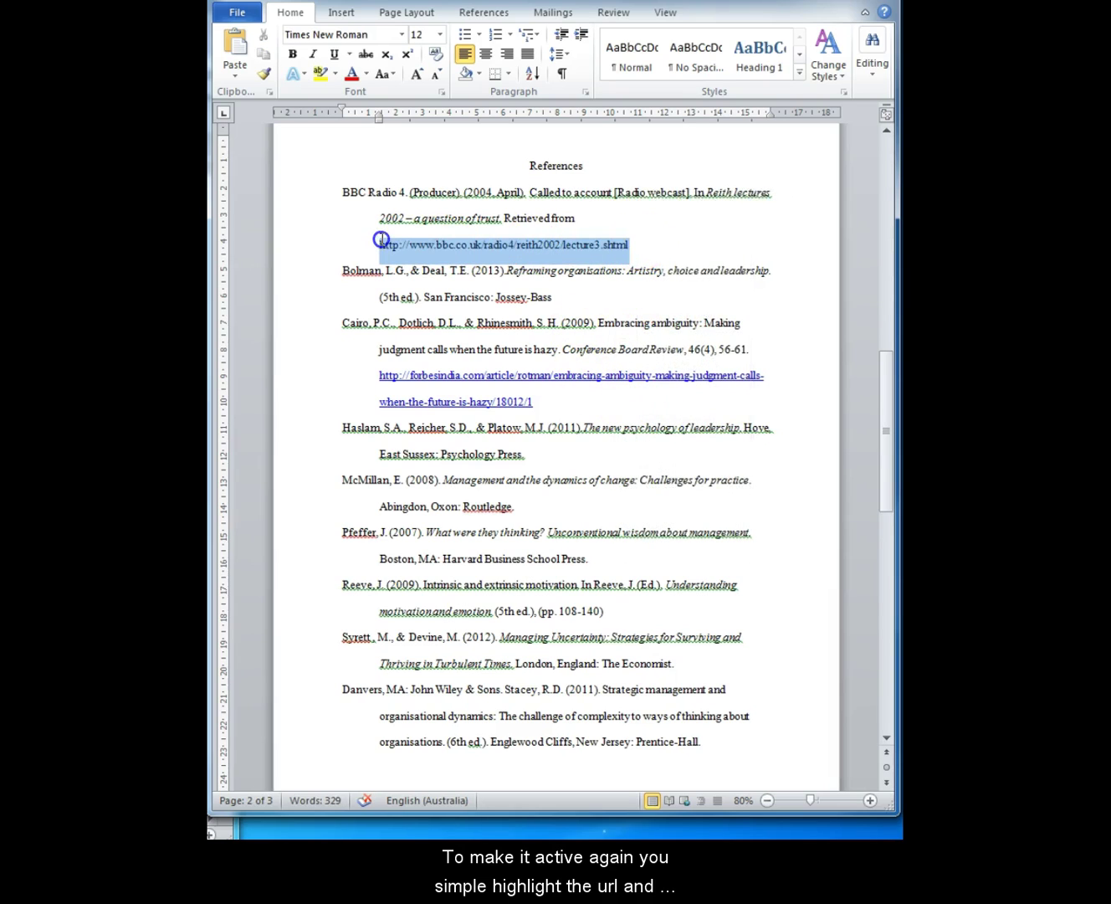
{"action": "right_click", "coordinate": [582, 249]}
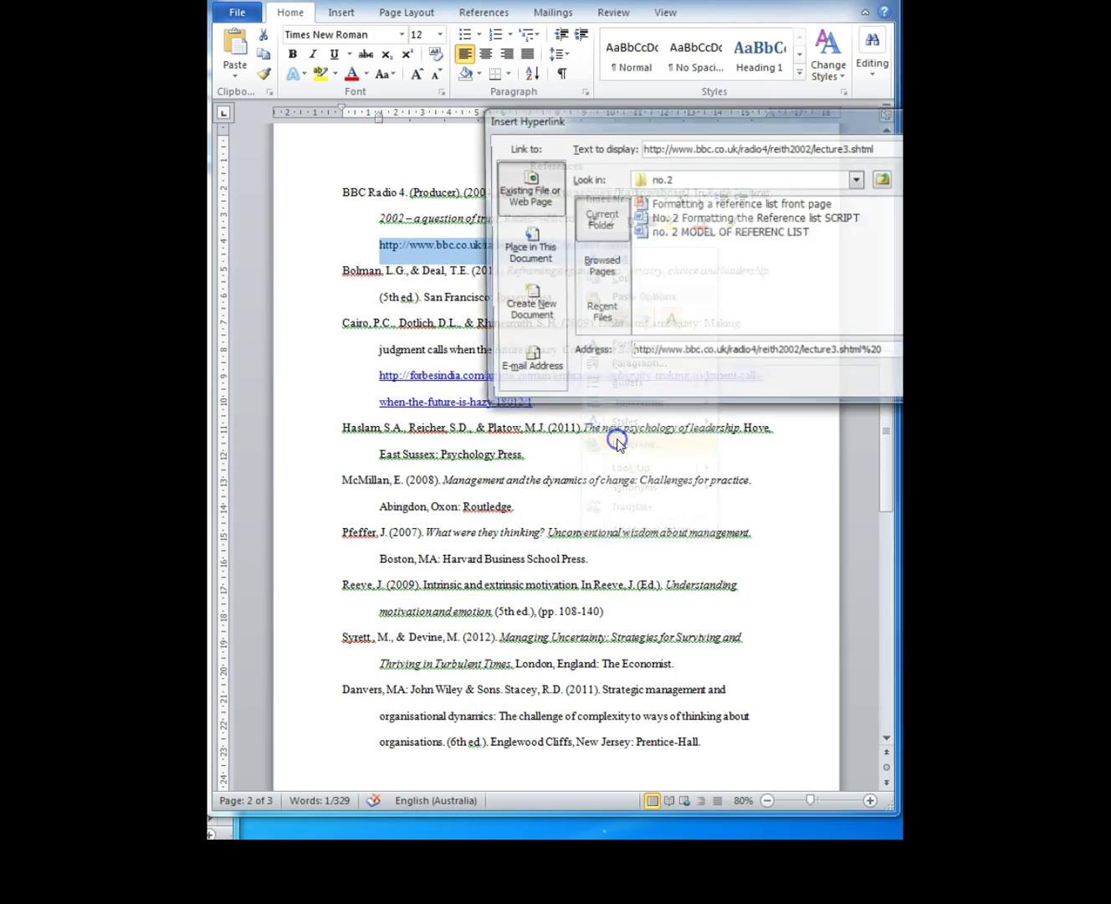
{"action": "left_click", "coordinate": [623, 444]}
{"action": "key", "text": "Return"}
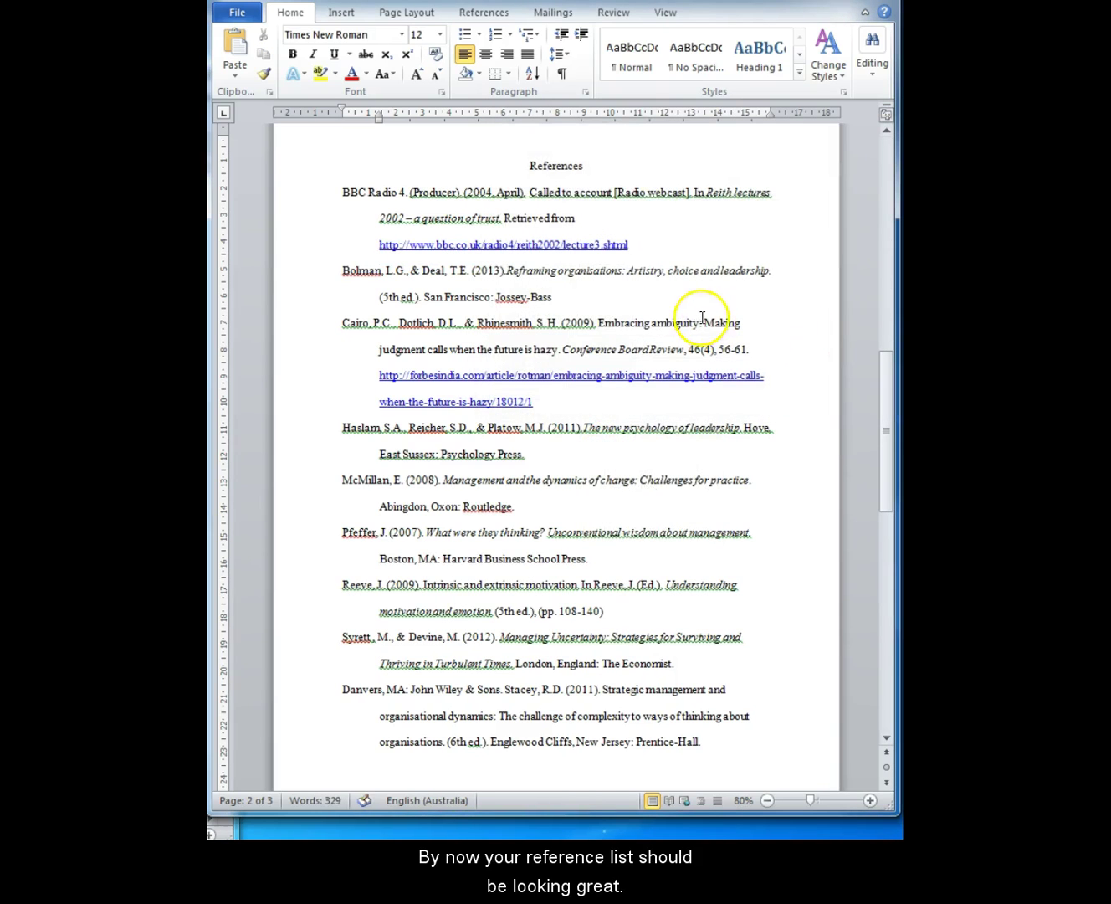
Remove the hyperlinks from the BBC Radio 4 and Forbes India URLs, leaving plain text
{"action": "left_click_drag", "start_coordinate": [368, 244], "coordinate": [691, 245]}
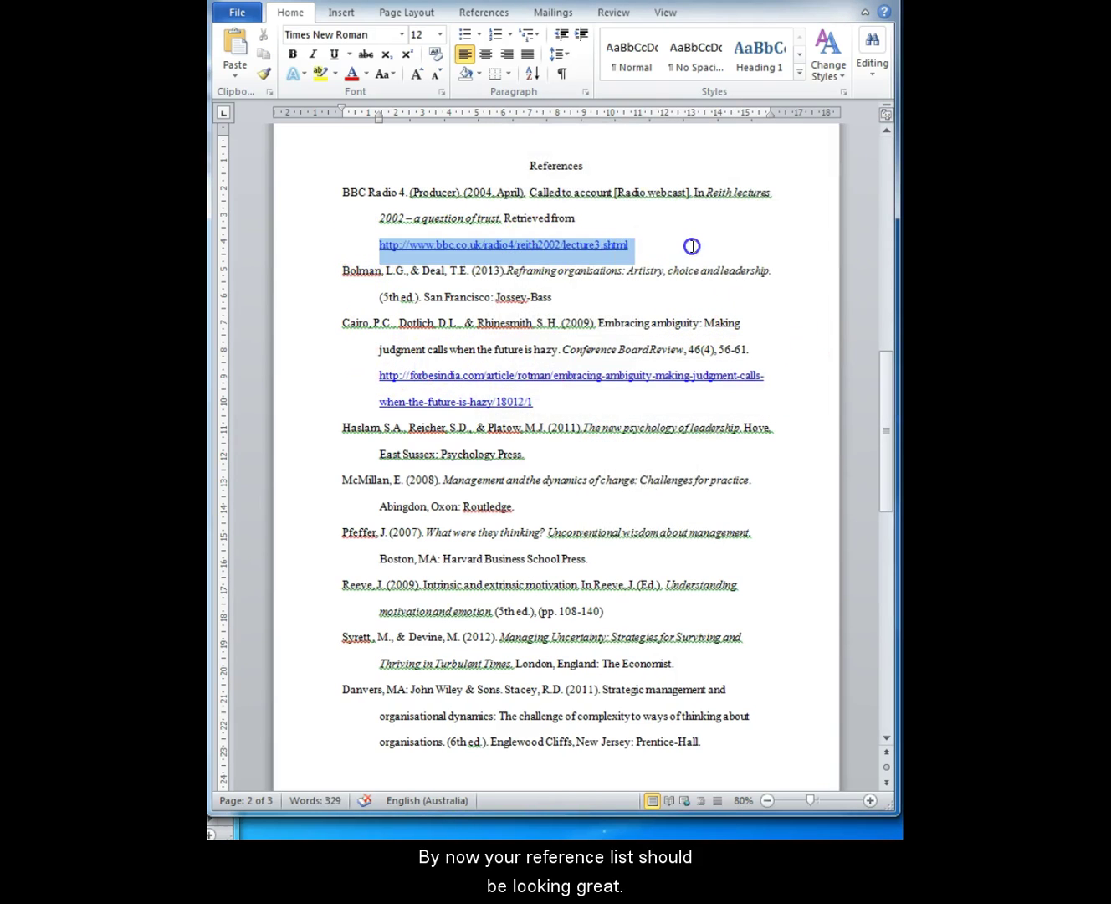
{"action": "right_click", "coordinate": [529, 246]}
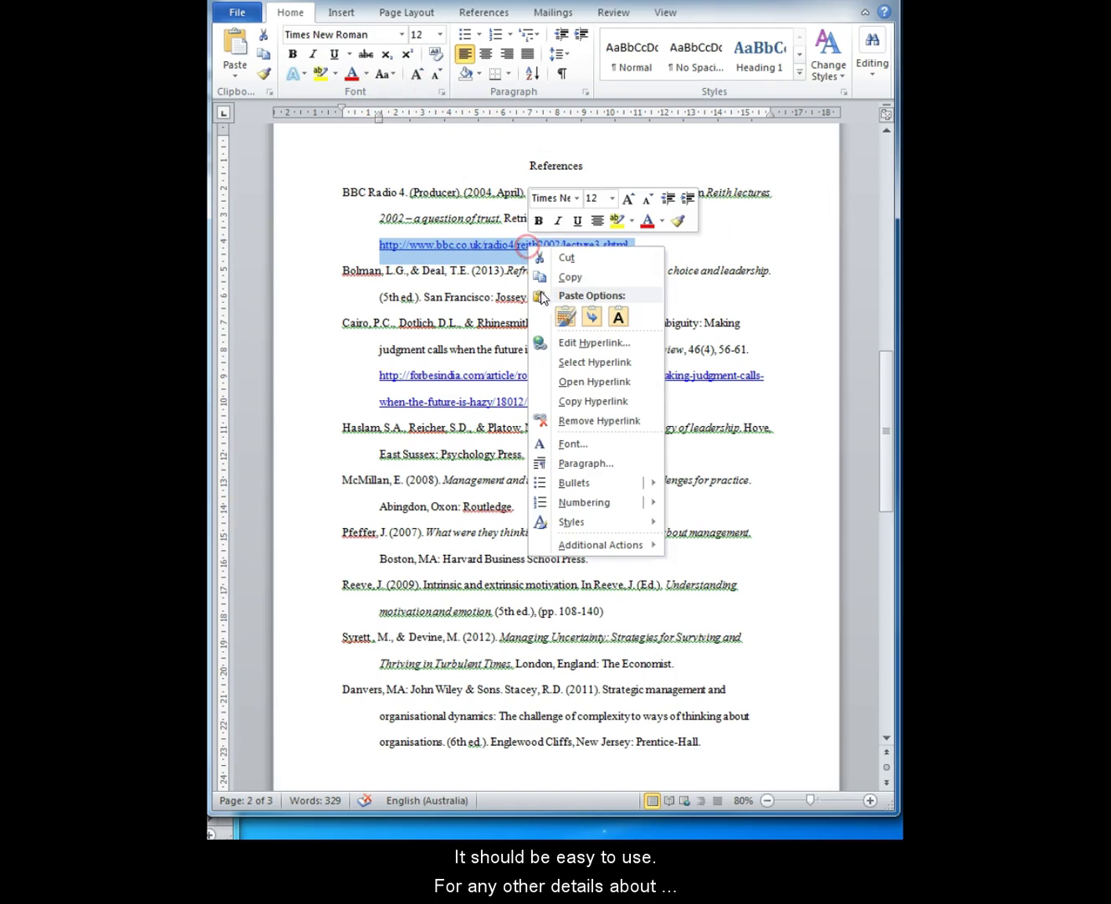
{"action": "left_click", "coordinate": [586, 420]}
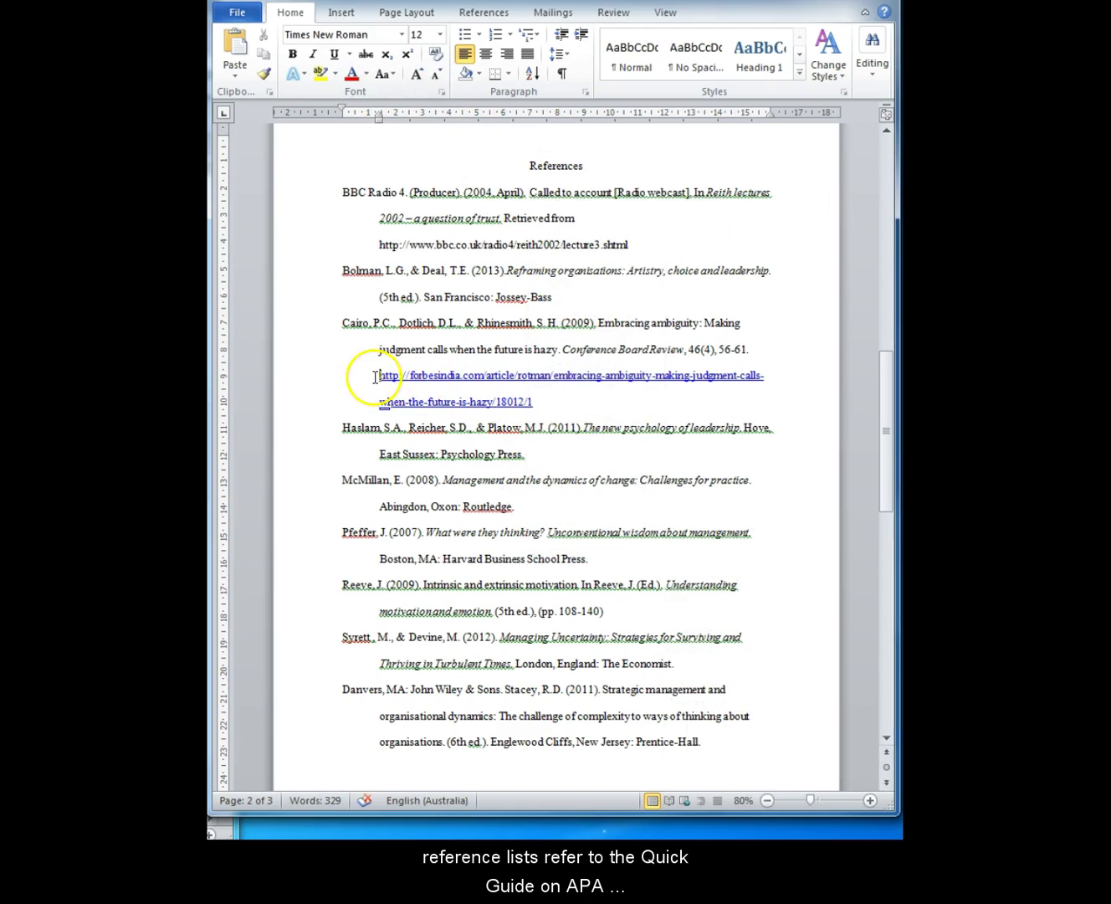
{"action": "left_click_drag", "start_coordinate": [377, 377], "coordinate": [559, 397]}
{"action": "right_click", "coordinate": [560, 395]}
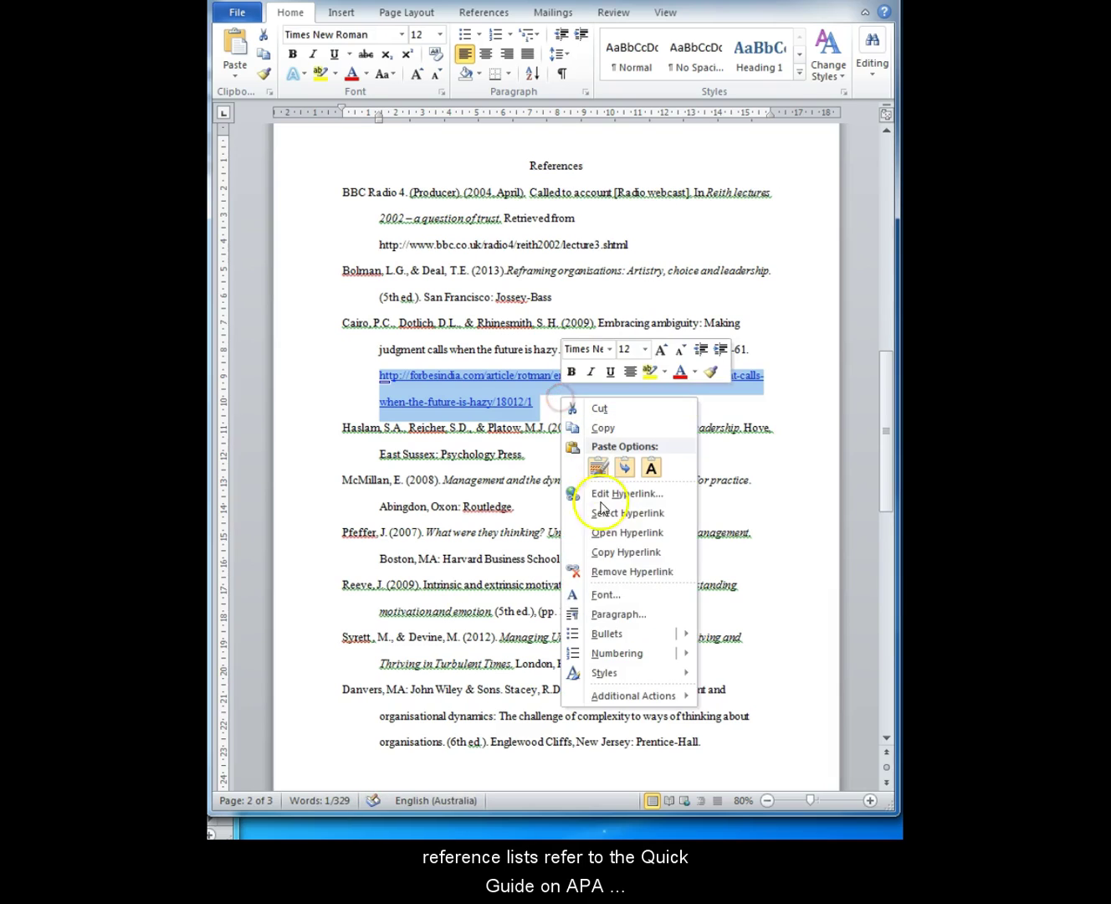
{"action": "left_click", "coordinate": [600, 570]}
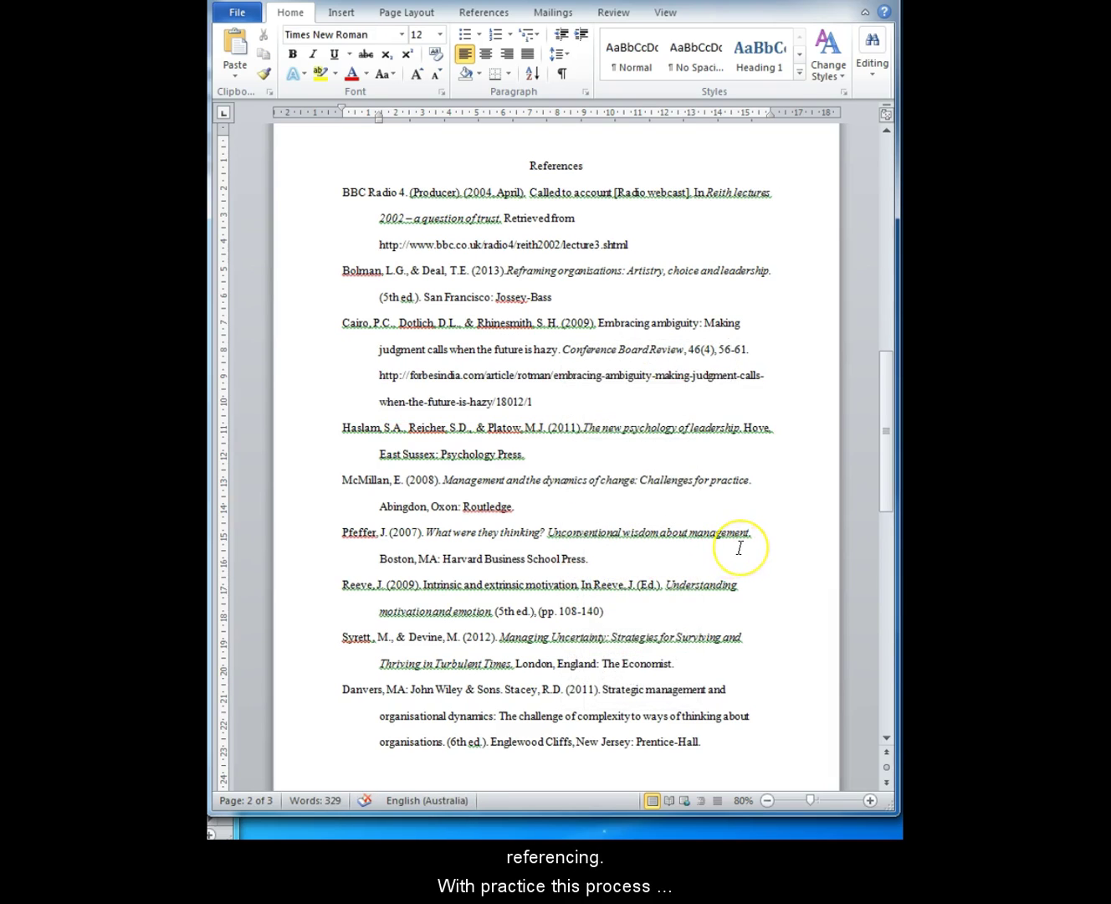